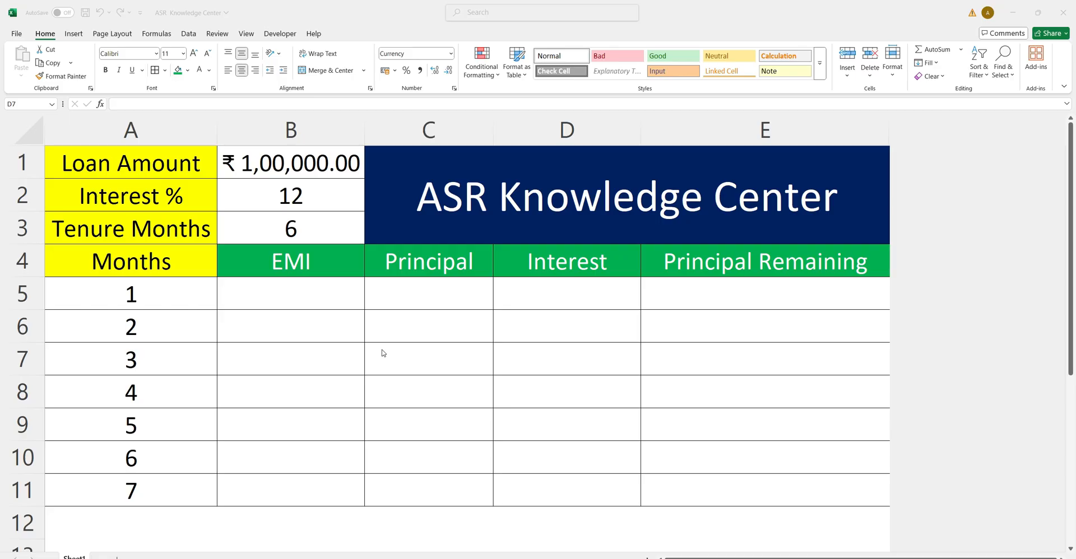
Set the month 1 Principal Remaining cell E5 to the loan amount with the formula =B1.
left_click(171, 162)
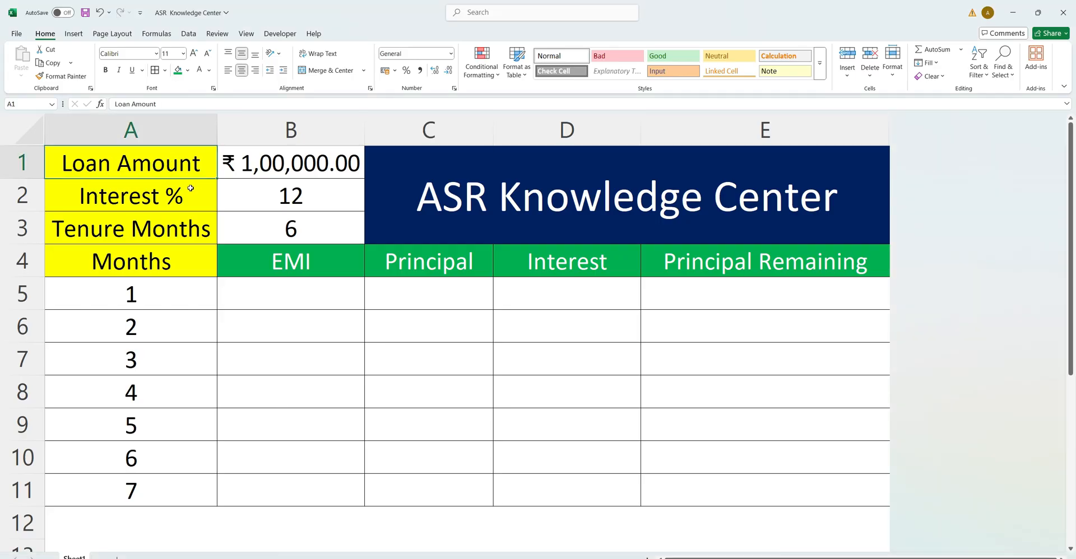
left_click_drag(312, 240, 268, 158)
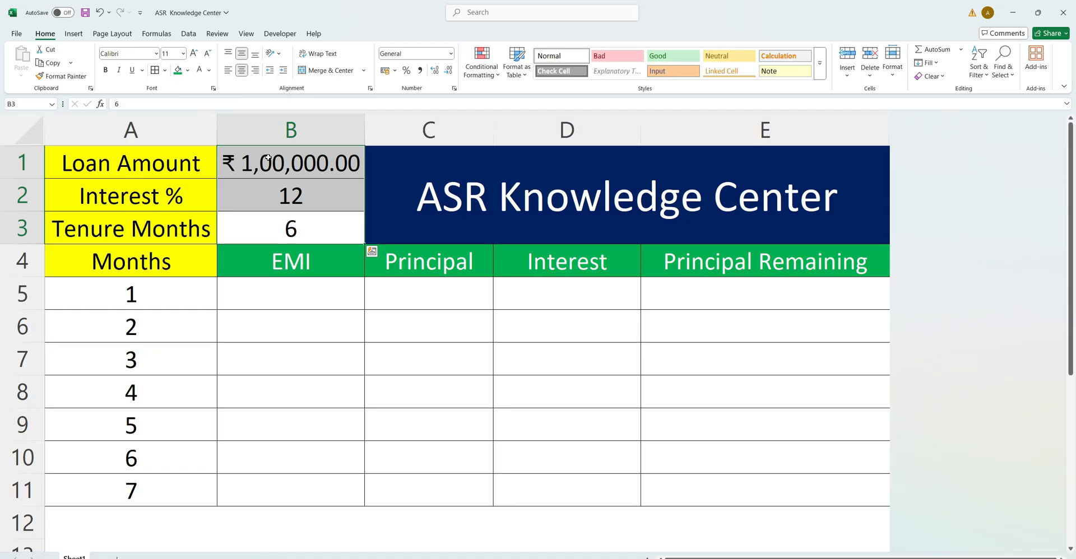
left_click(684, 298)
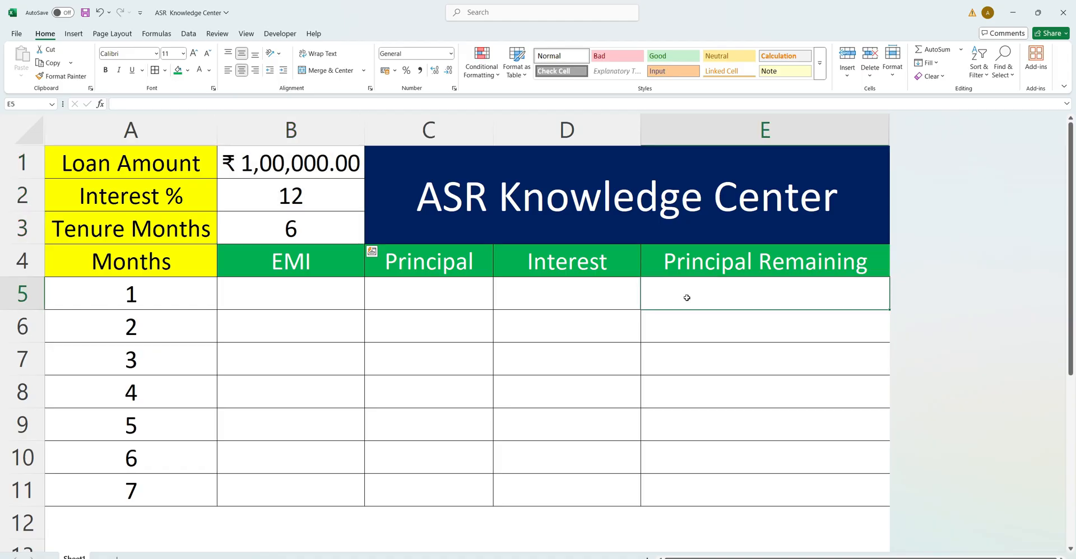
type("=")
left_click(270, 170)
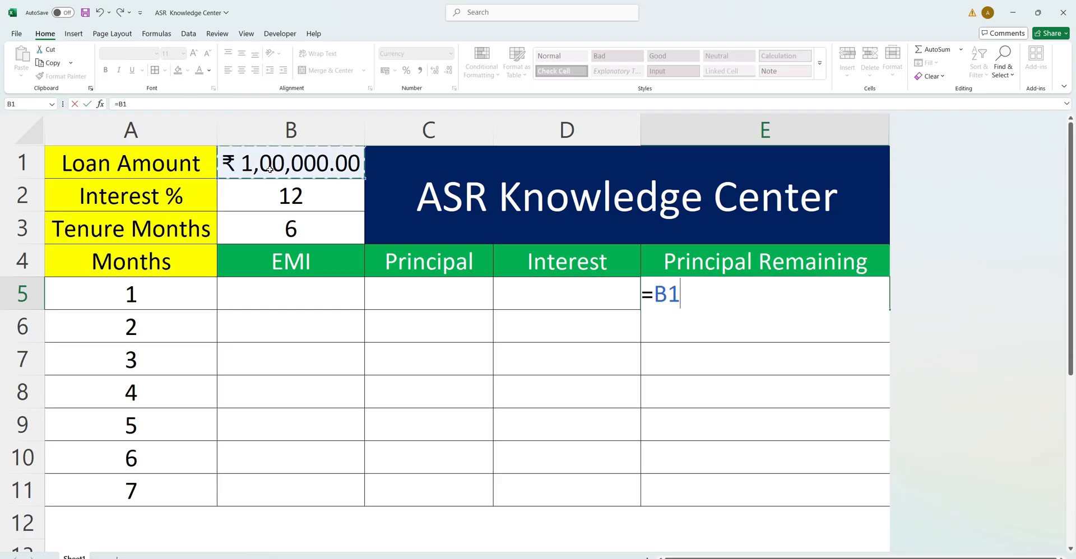
key("Return")
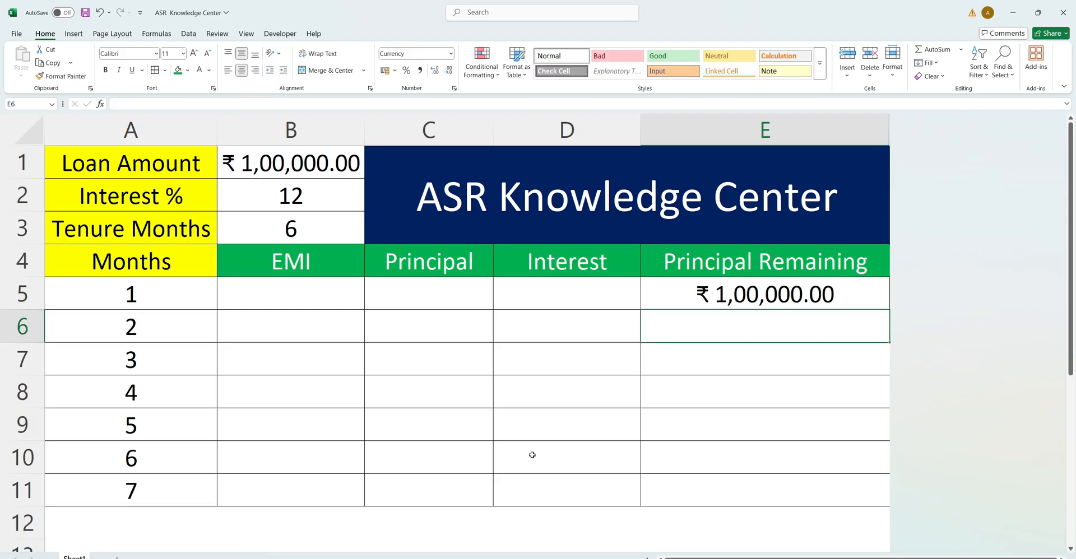
Switch to the Important Notes text file, examine the EMI formula and return to the workbook.
left_click(319, 297)
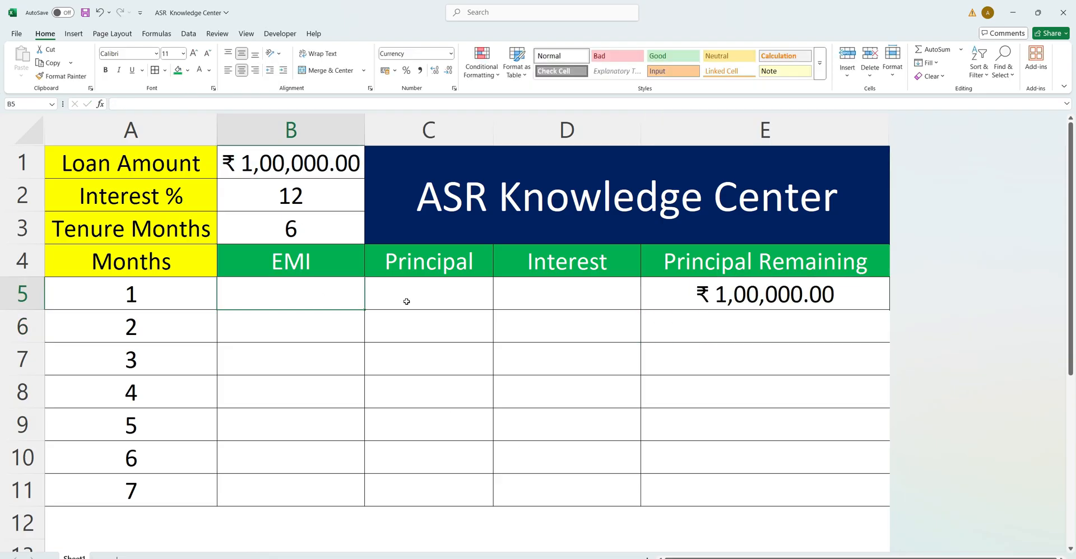
key("alt+Tab")
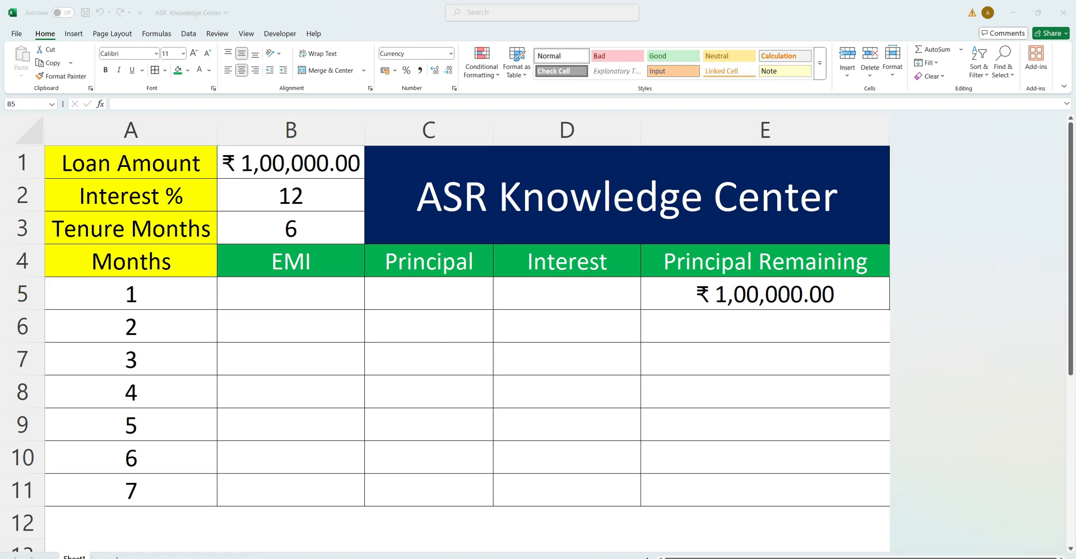
left_click(220, 204)
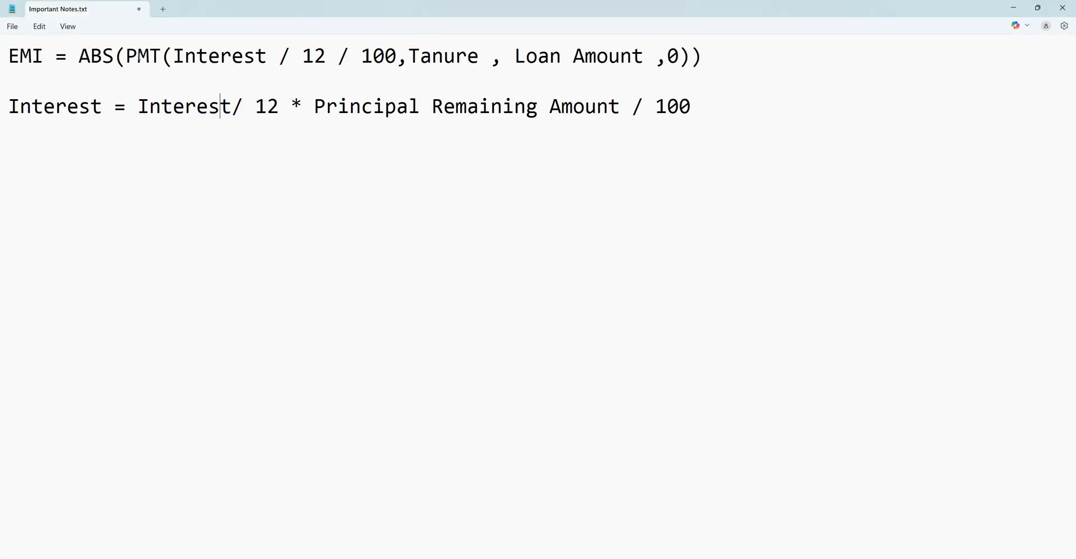
left_click_drag(125, 56, 694, 64)
left_click(180, 59)
key("alt+Tab")
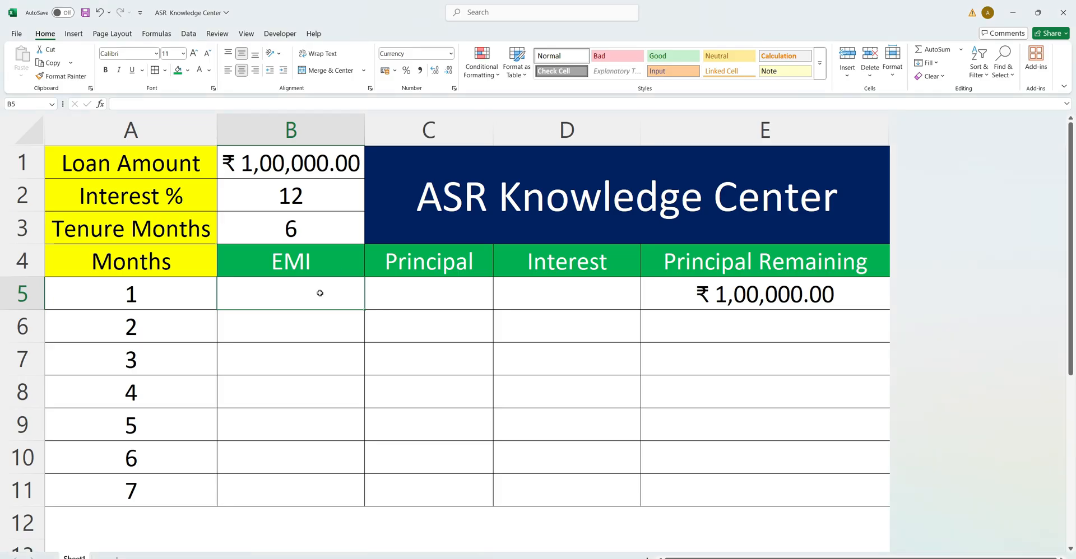
Enter the month 1 EMI formula =PMT(B2/12/100,B3,B1,0) in cell B5.
double_click(320, 294)
type("=pmt")
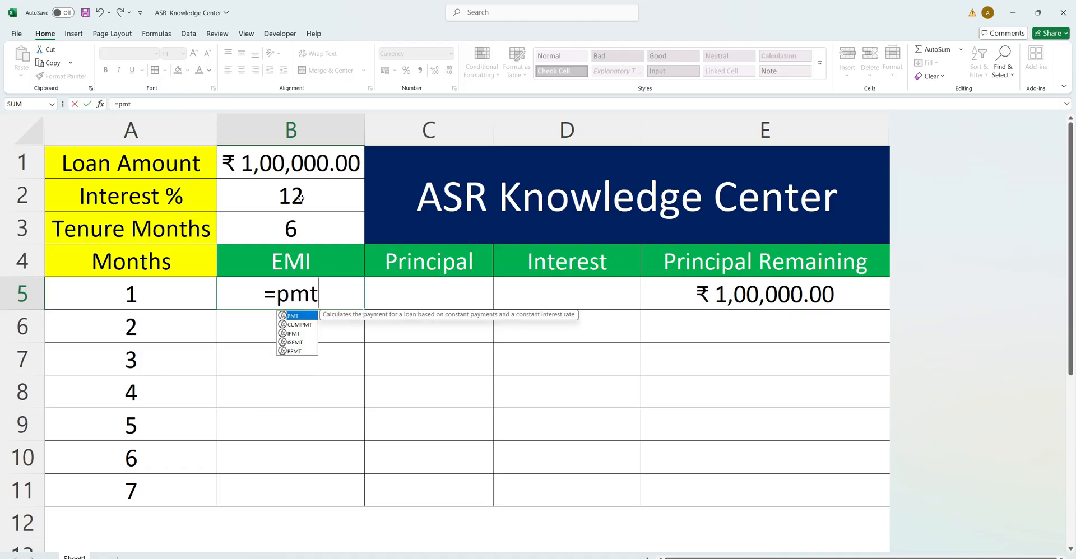
key("Tab")
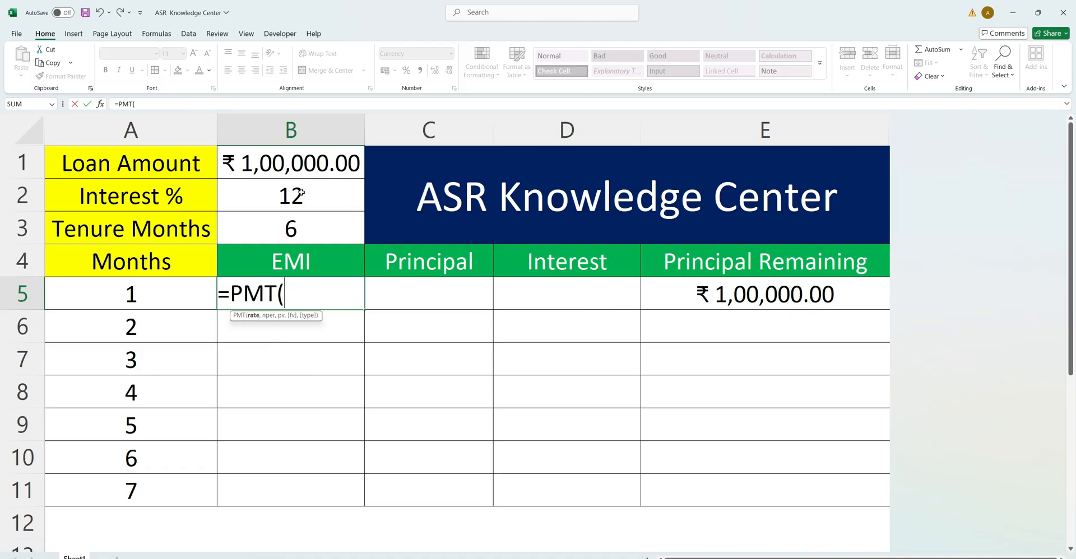
left_click(301, 193)
type("/12")
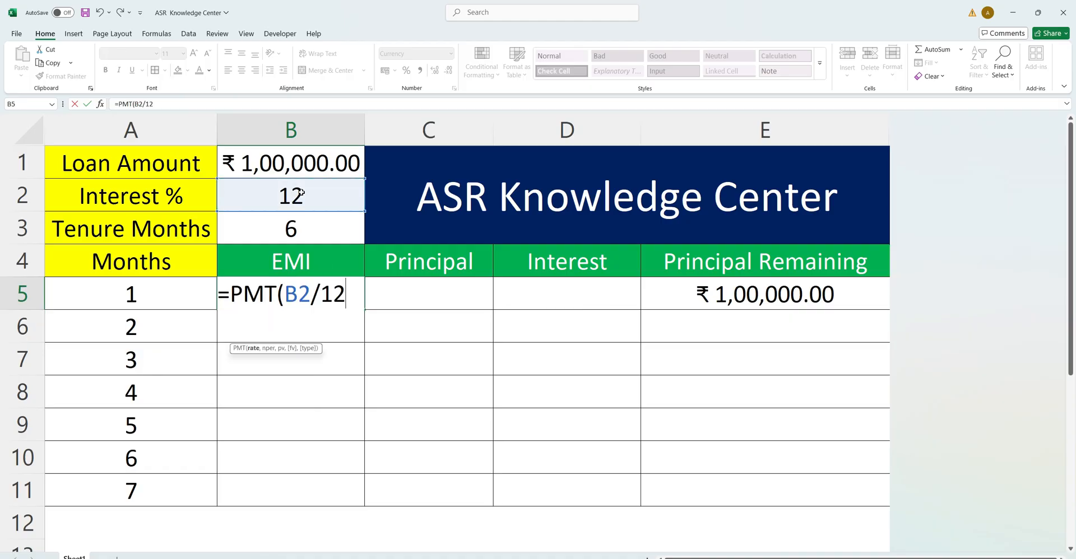
type("/100,")
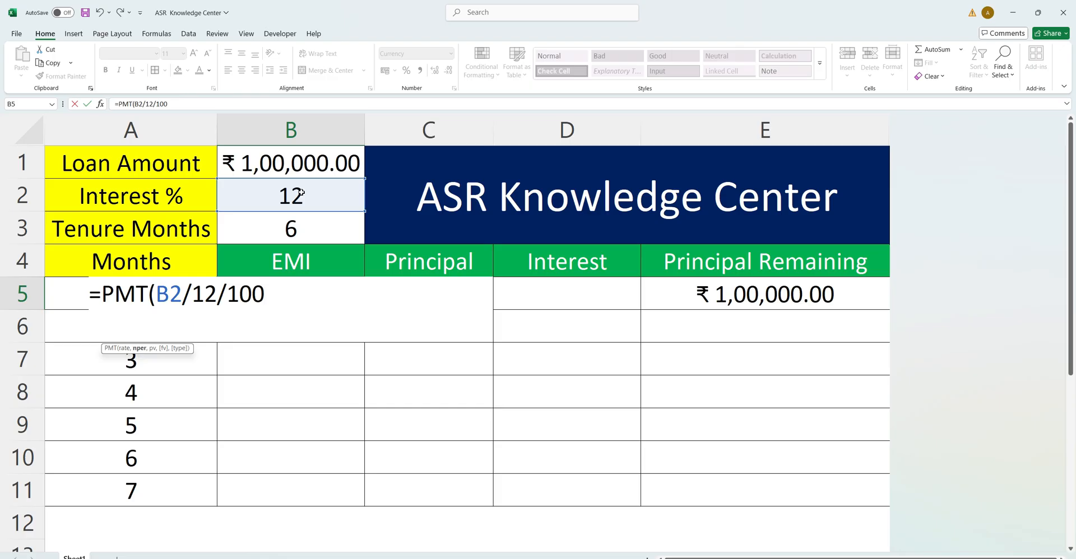
left_click(312, 235)
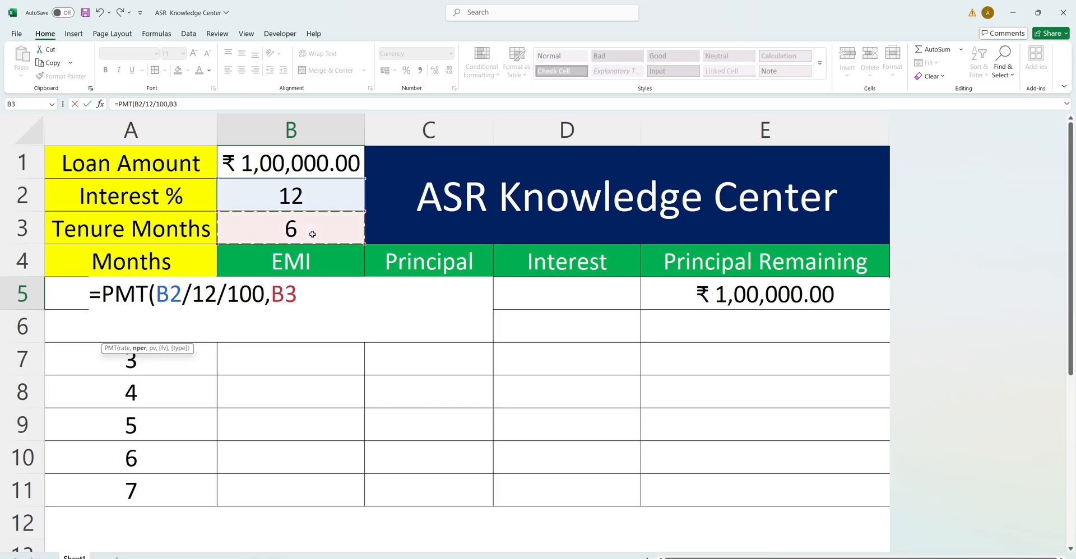
type(",")
left_click(303, 167)
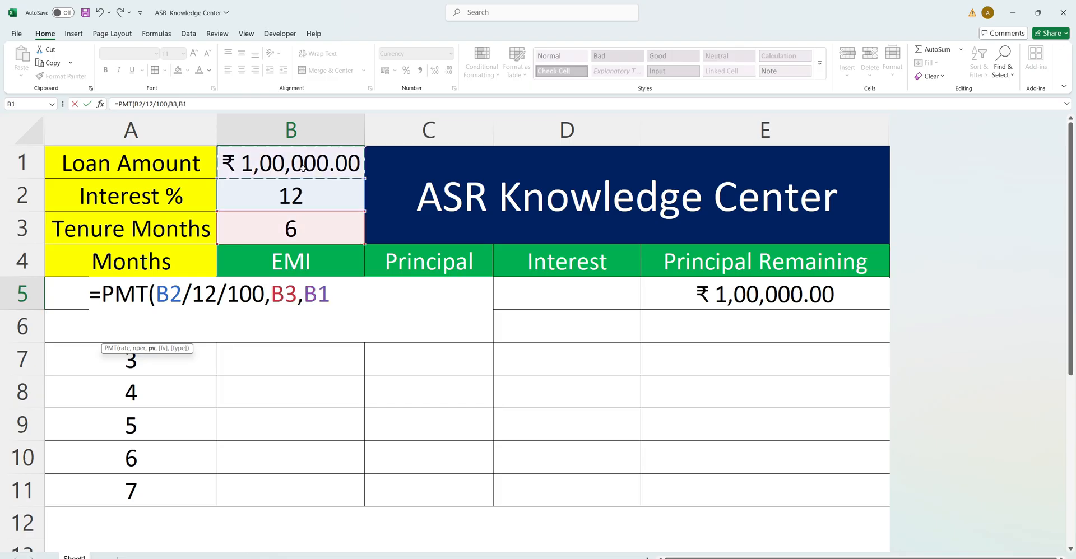
type(",0)")
key("Return")
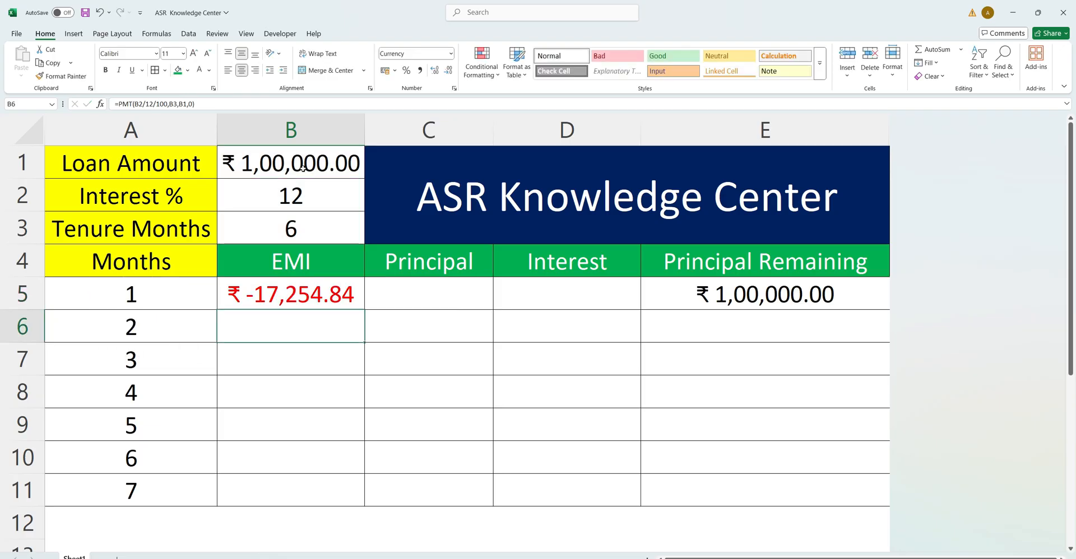
Wrap the PMT formula in B5 in ABS so it reads =ABS(PMT(B2/12/100,B3,B1,0)).
left_click(309, 303)
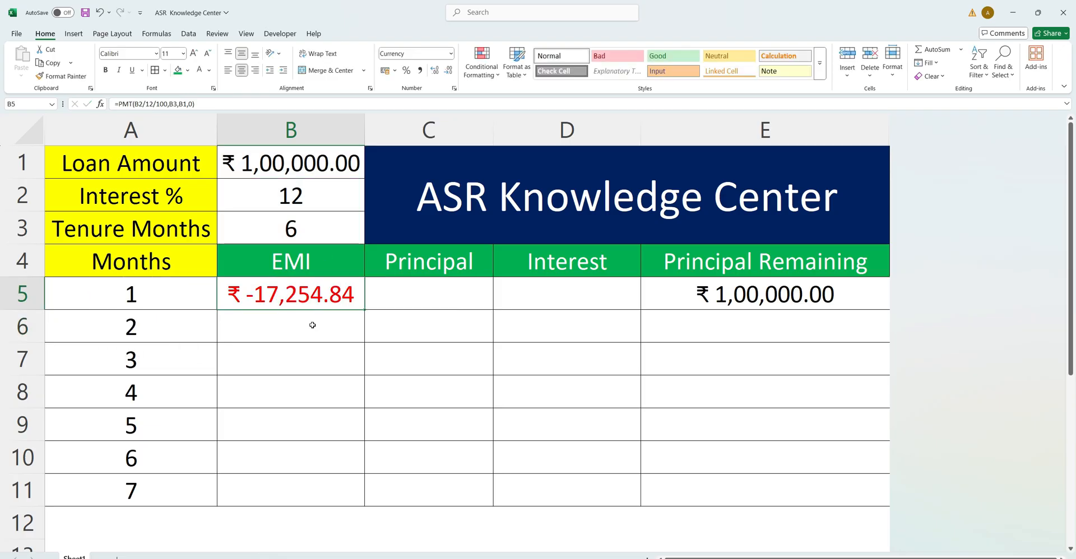
left_click(119, 105)
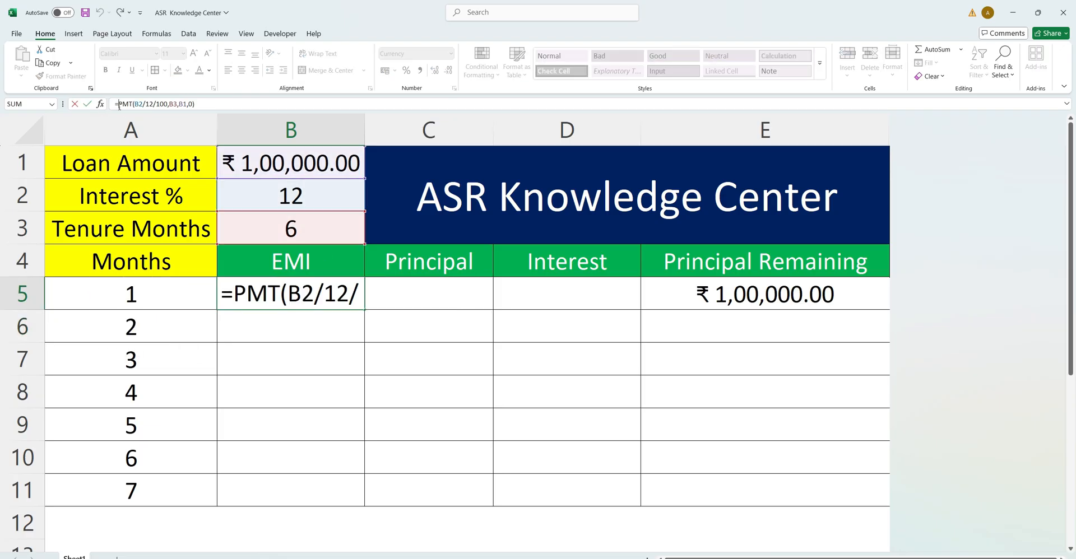
key("alt+Tab")
key("alt+Tab")
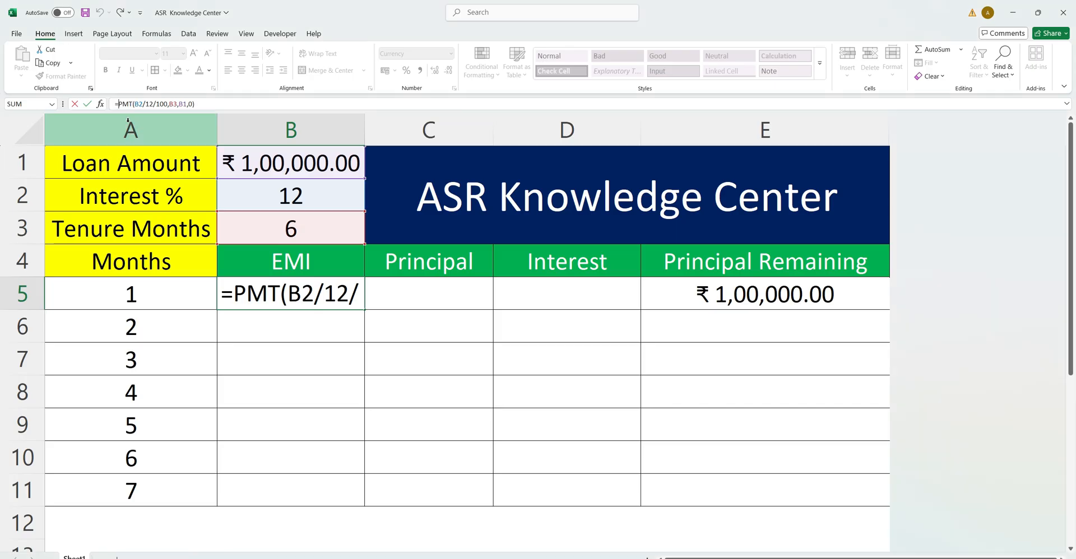
type("ABS(")
left_click(248, 101)
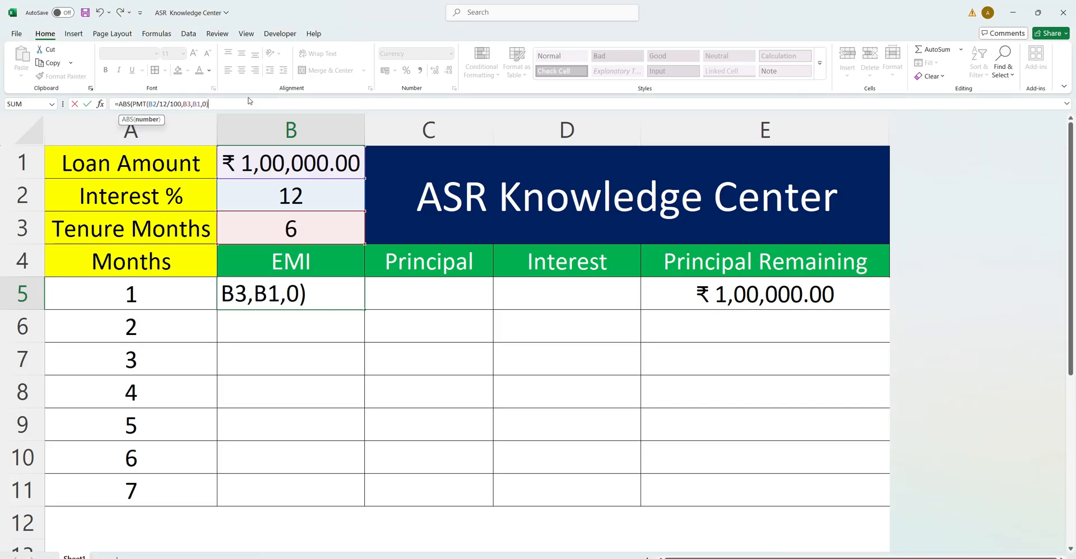
type(")")
key("Return")
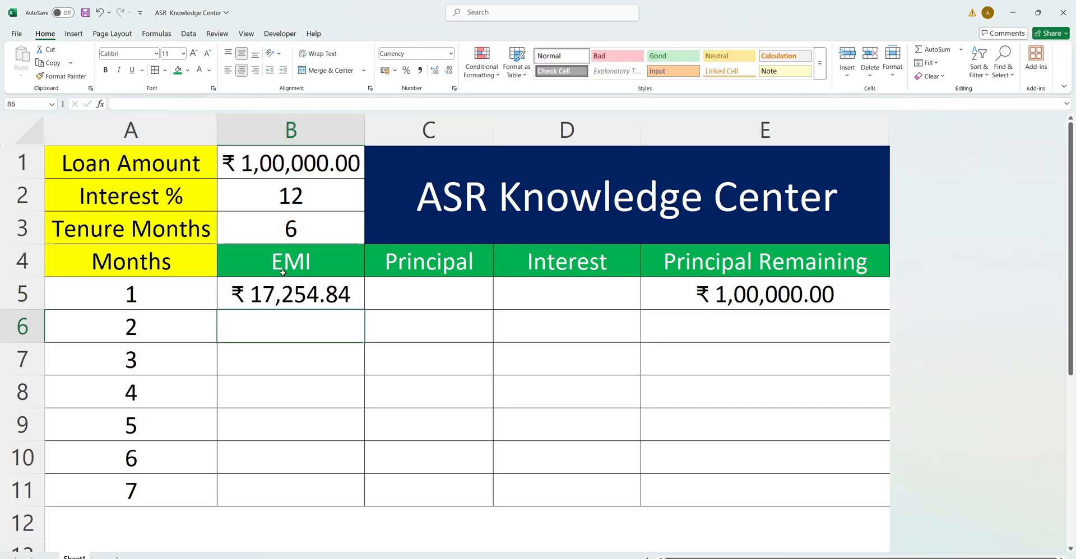
Make the references in the B5 formula absolute: =ABS(PMT($B$2/12/100,$B$3,$B$1,0)).
left_click(299, 290)
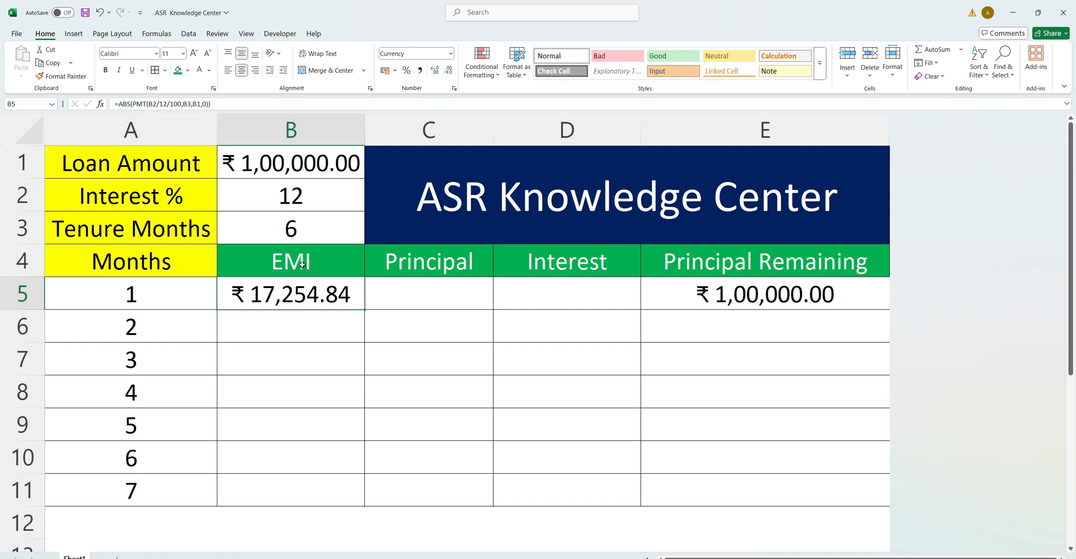
left_click(151, 103)
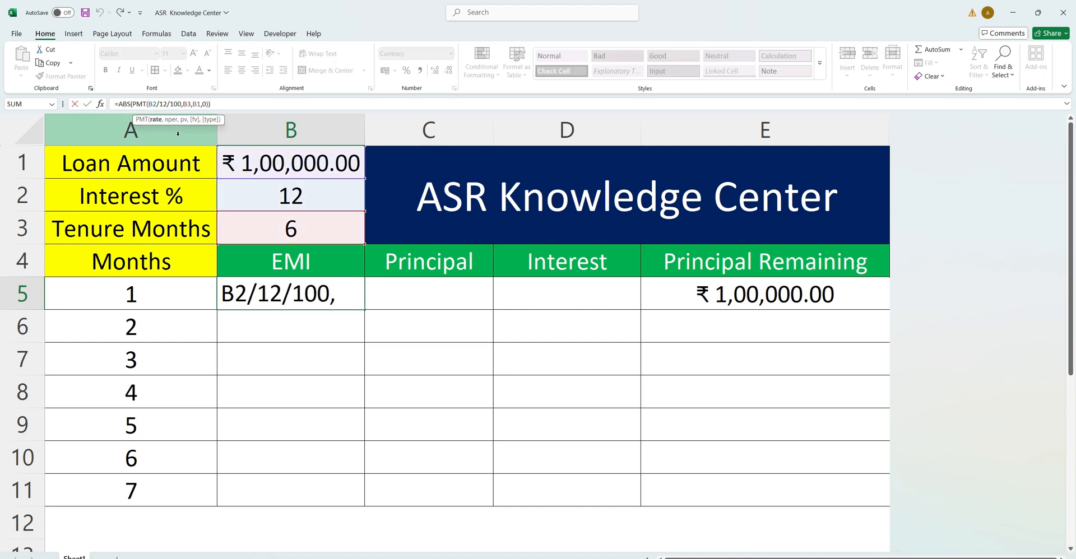
type("$")
left_click(157, 104)
type("$")
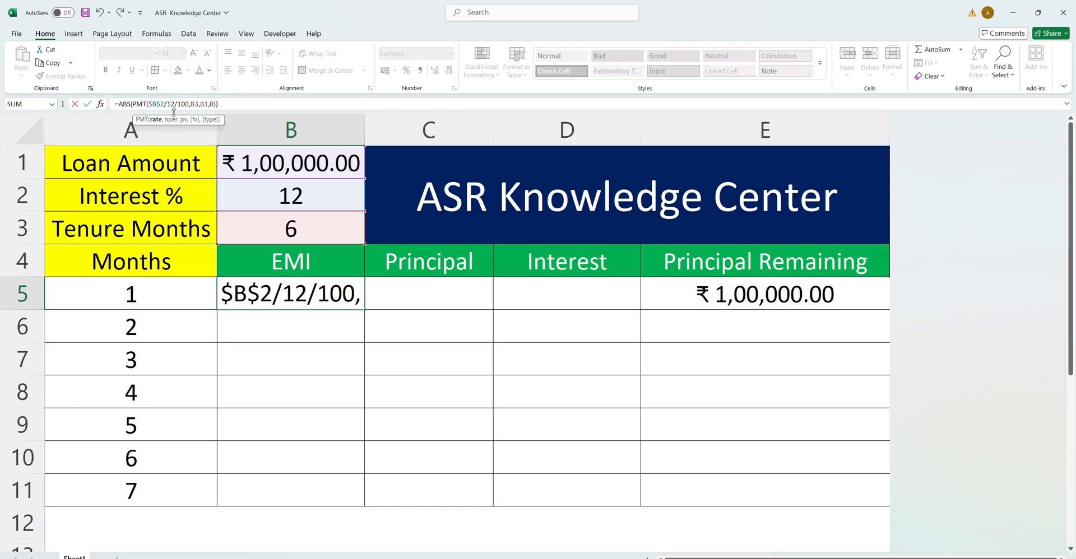
left_click(191, 104)
type("$")
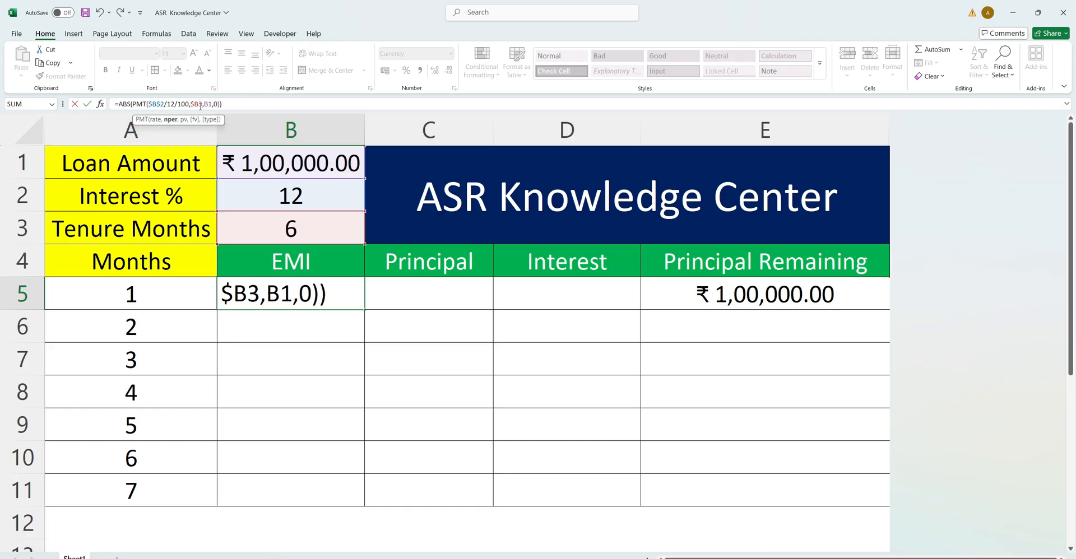
left_click(197, 104)
type("$")
left_click(213, 105)
type("$")
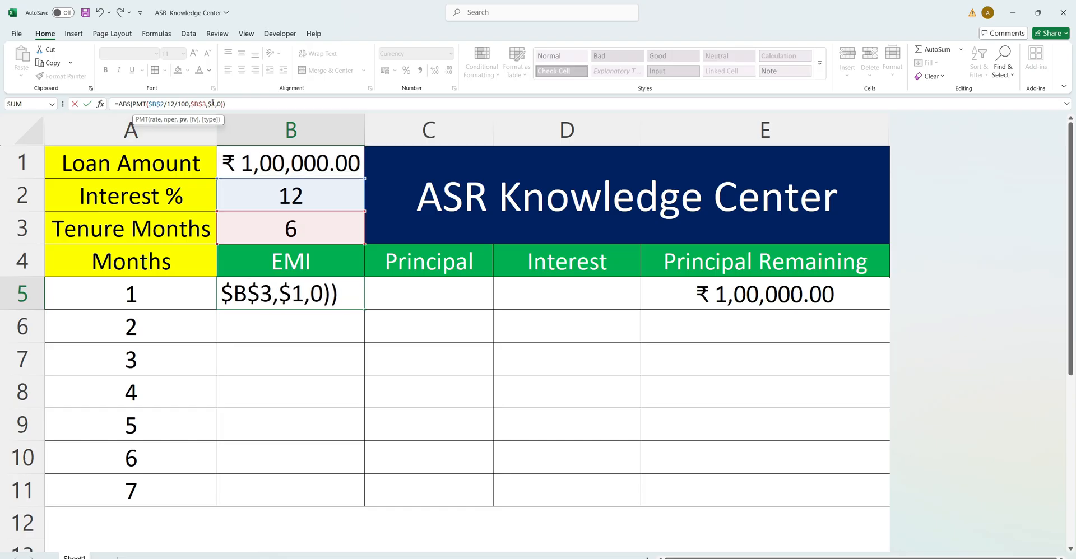
type("B$")
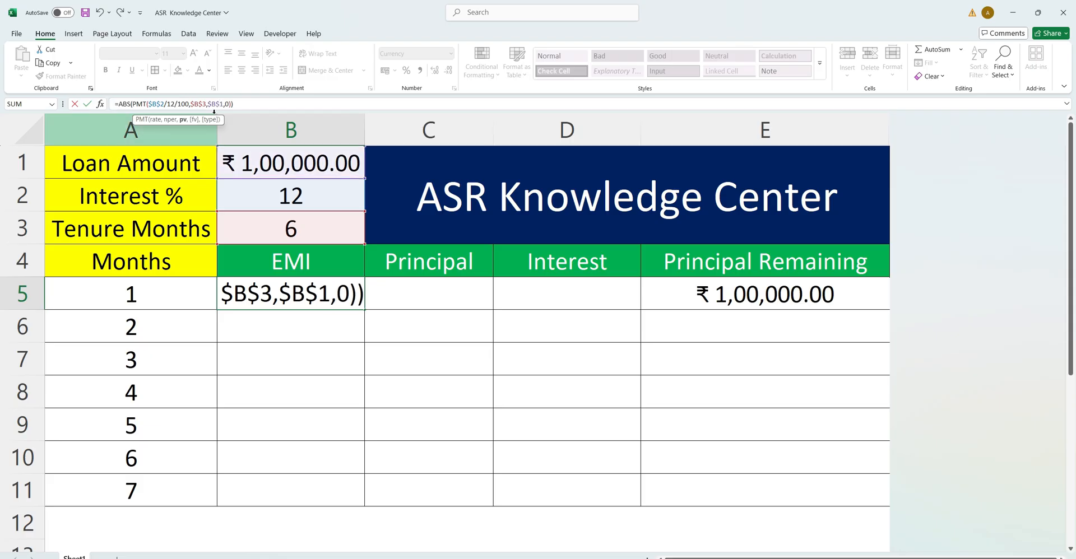
key("Return")
Fill the EMI formula from B5 down through B11 for all seven months.
left_click_drag(323, 294, 331, 478)
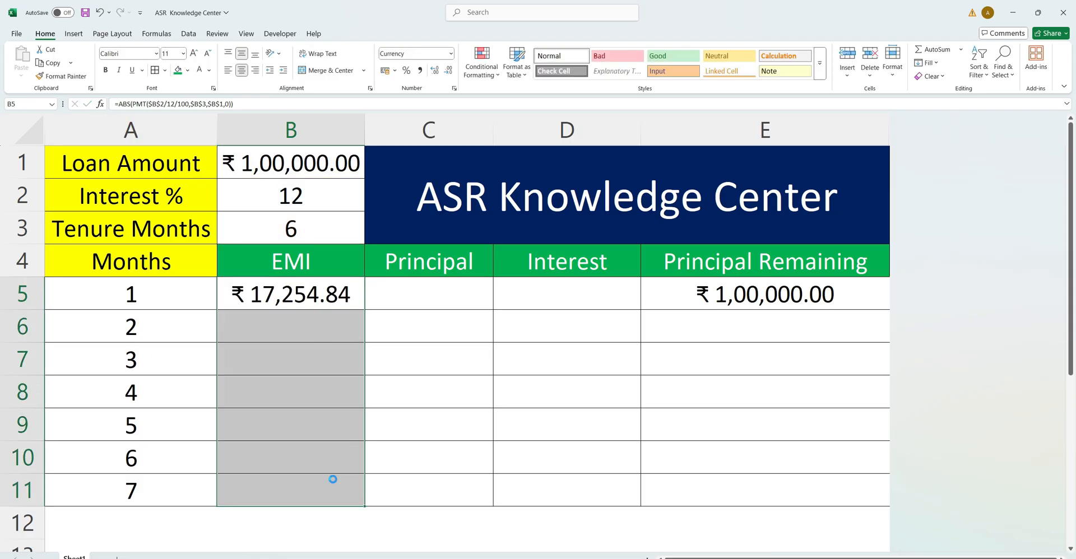
key("ctrl+d")
left_click(336, 456)
Wrap the EMI formula in B5 in an IF so it reads =IF(E5=0,0,ABS(PMT($B$2/12/100,$B$3,$B$1,0))).
left_click(278, 297)
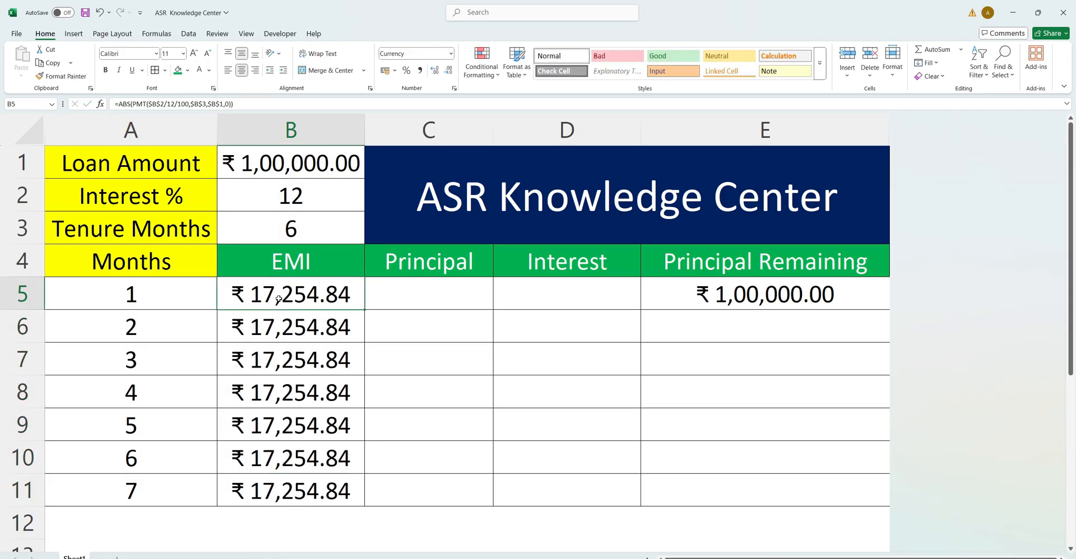
left_click(760, 291)
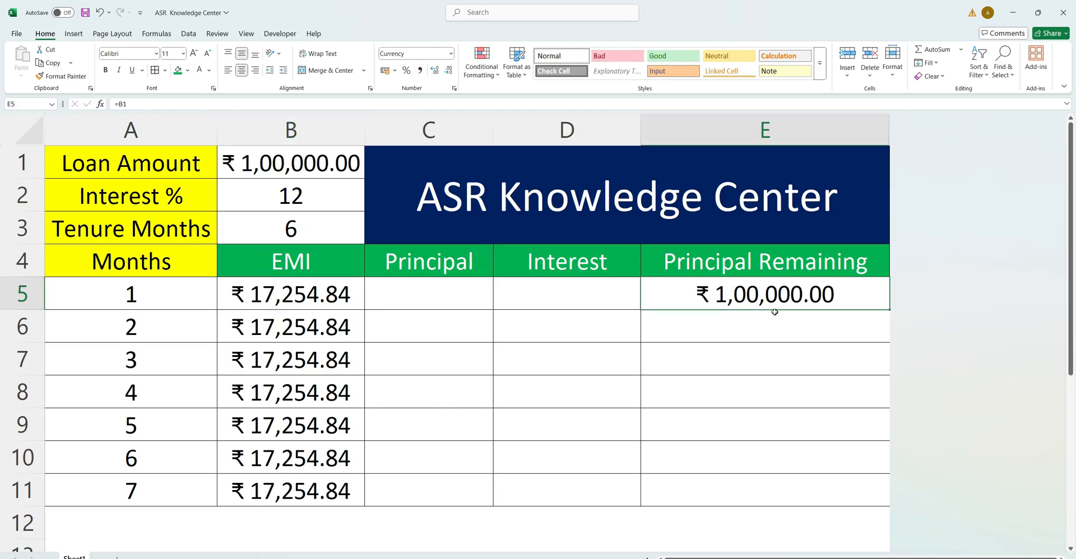
left_click(235, 292)
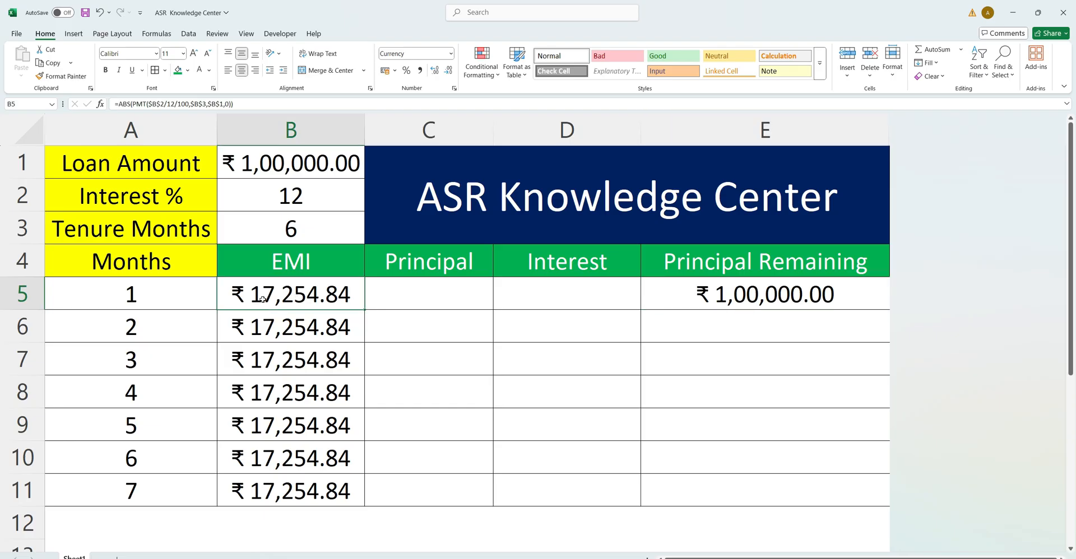
left_click(120, 105)
type("if")
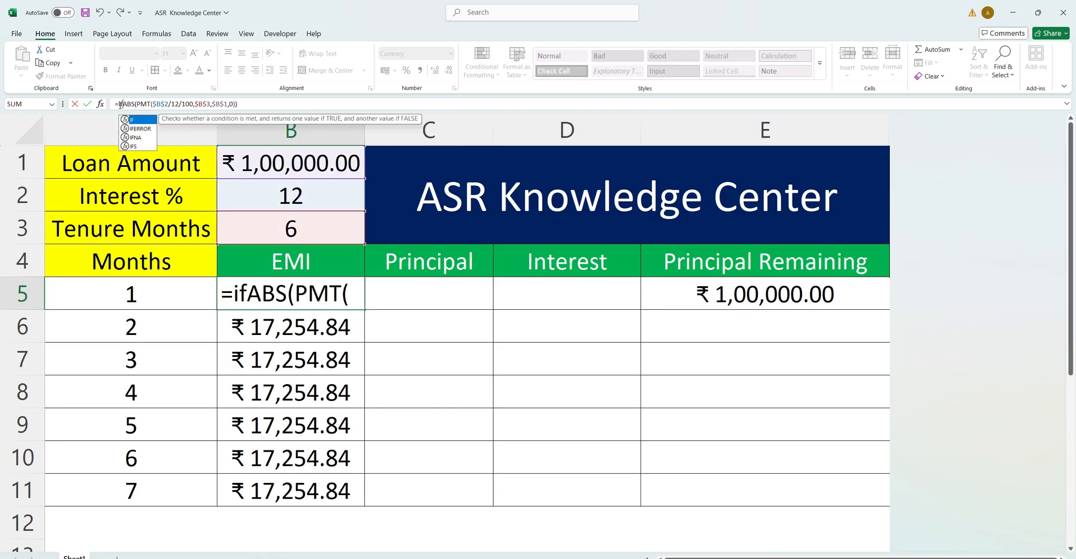
key("Tab")
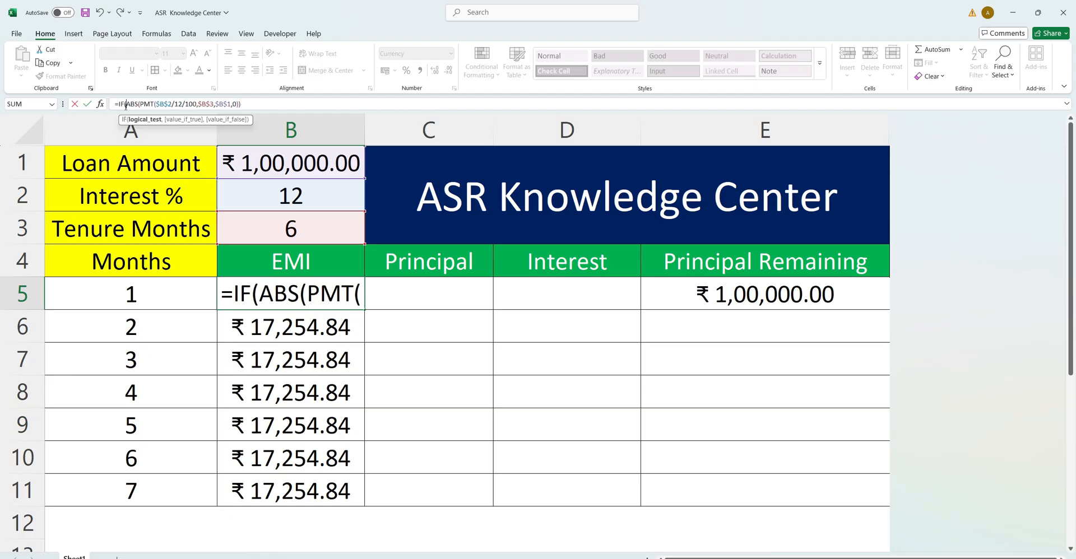
left_click(738, 295)
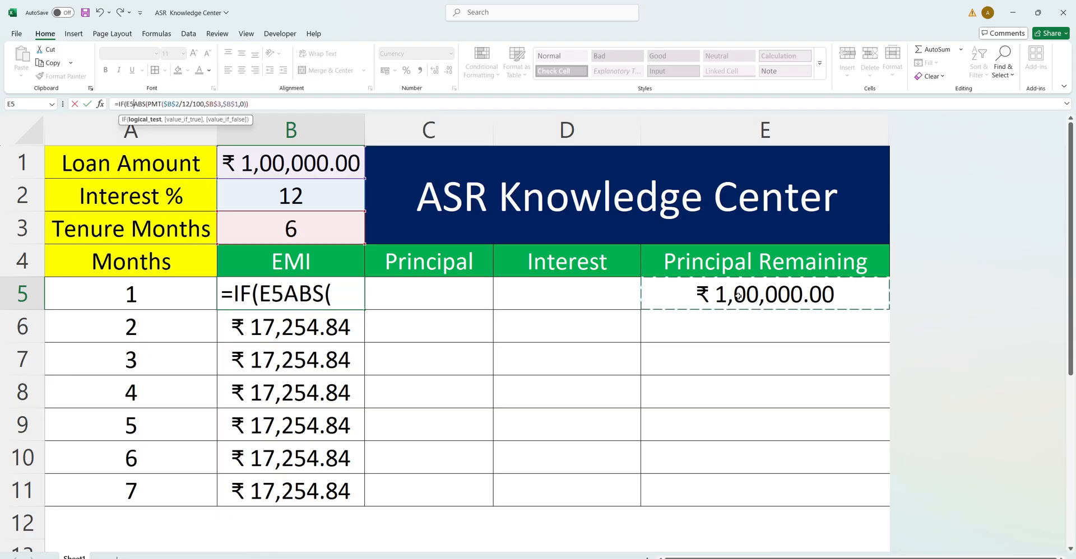
type("=")
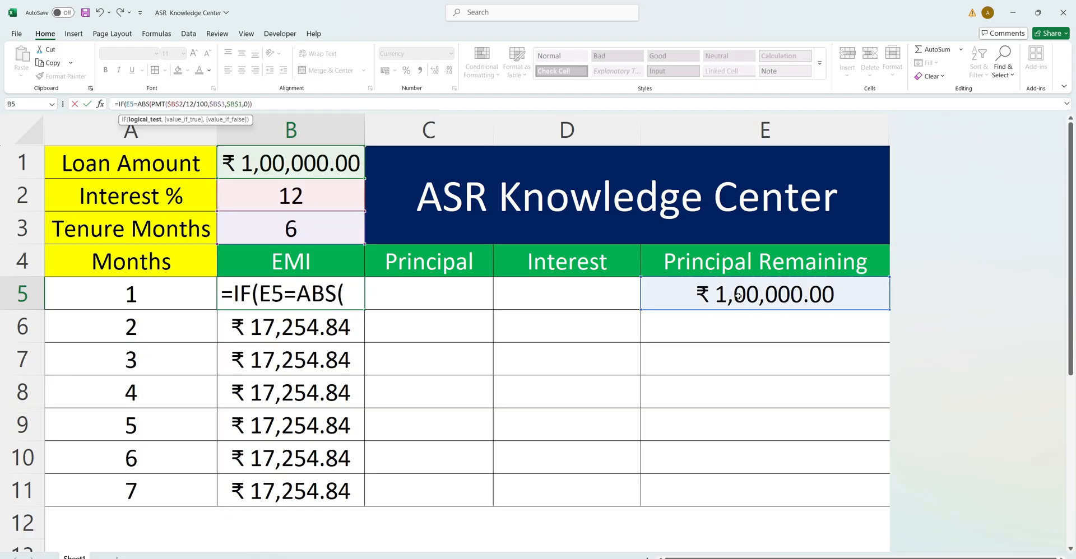
type("0,0,")
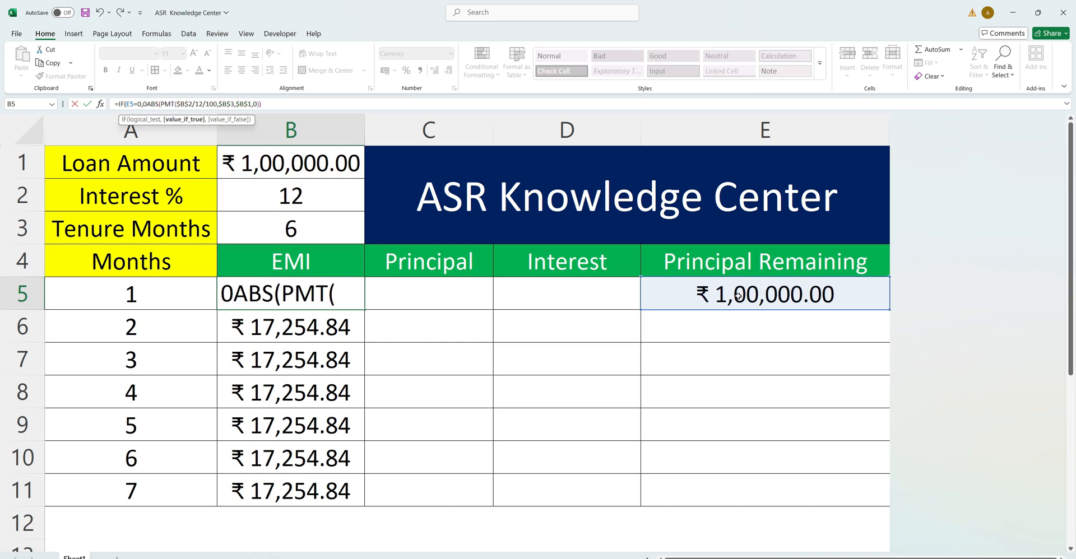
key("Return")
key("Return")
left_click(738, 296)
key("ctrl+shift+Down")
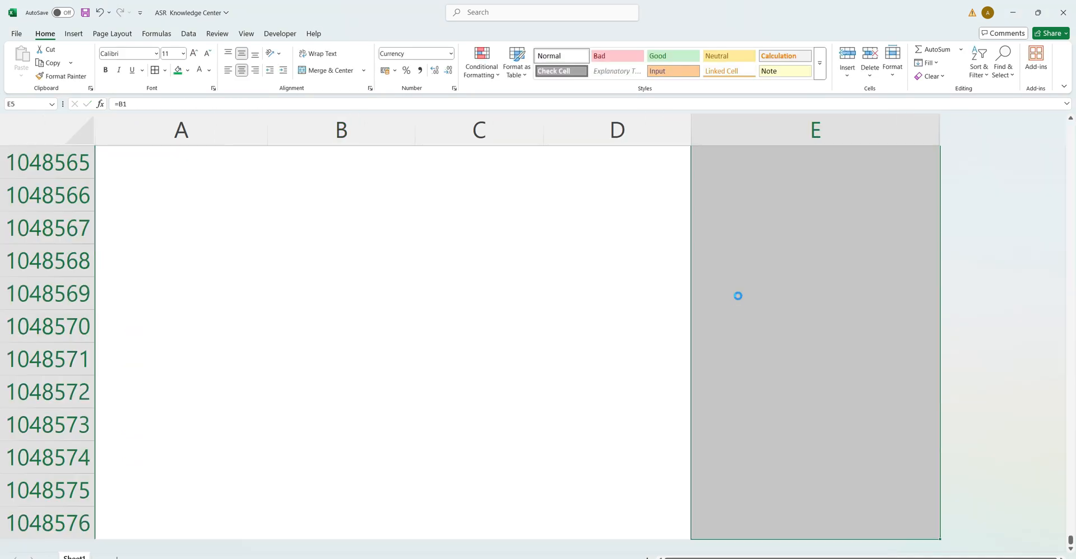
key("ctrl+d")
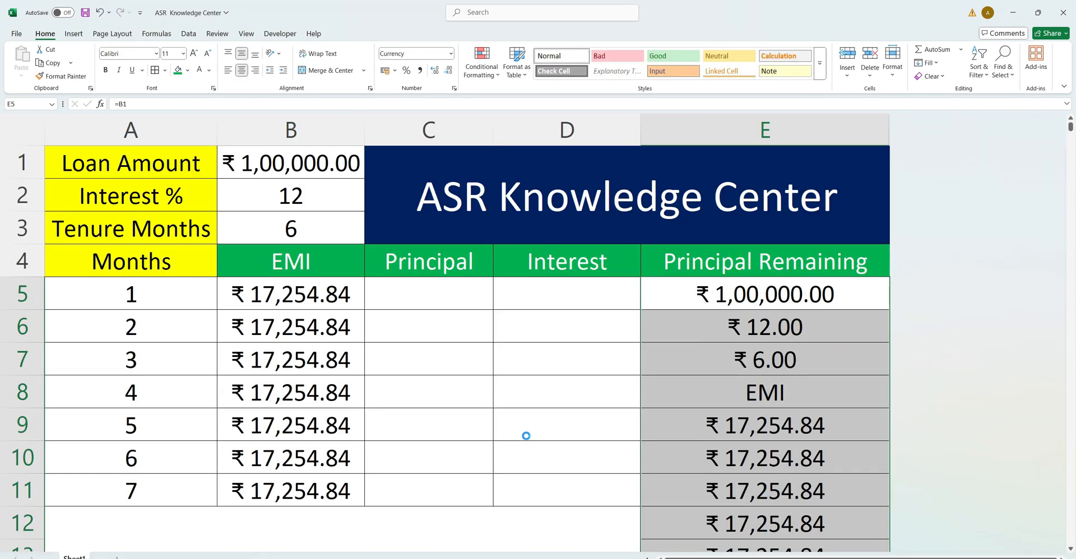
key("ctrl+z")
left_click(380, 359)
Fill the updated IF formula from B5 down through B11 in the EMI column.
left_click_drag(297, 300, 313, 499)
key("ctrl+d")
left_click(313, 394)
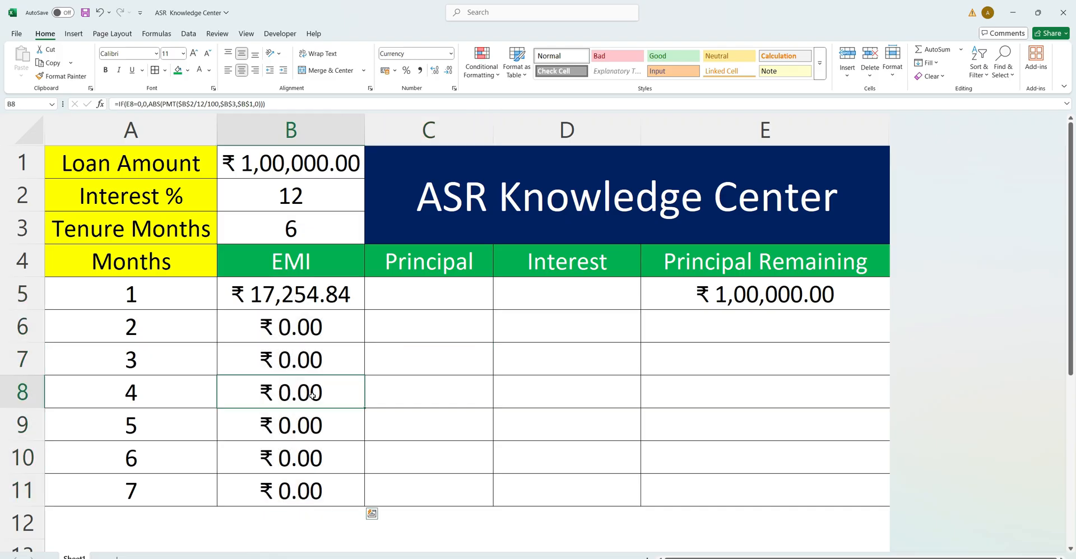
left_click(306, 317)
left_click(775, 306)
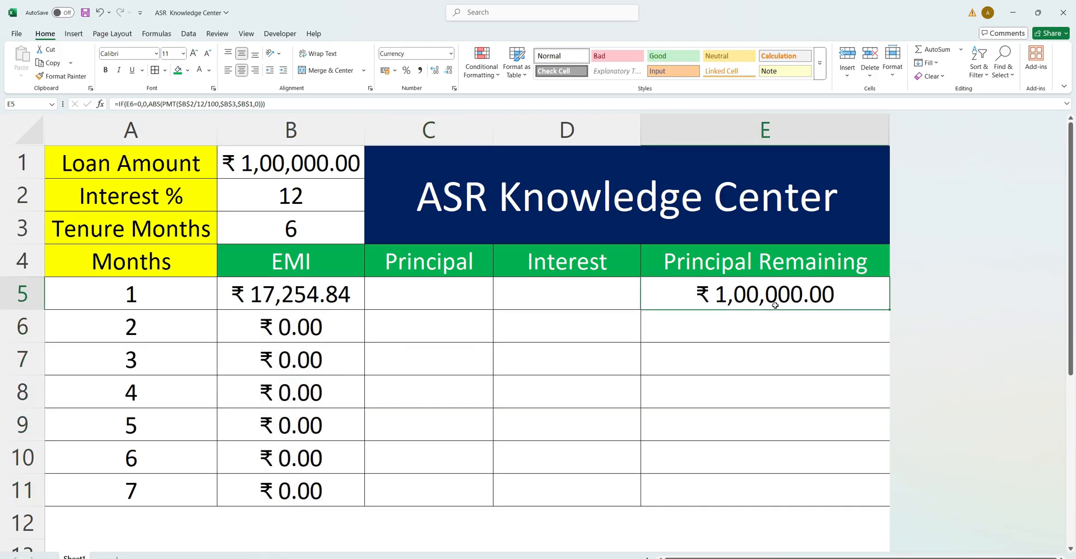
left_click(324, 296)
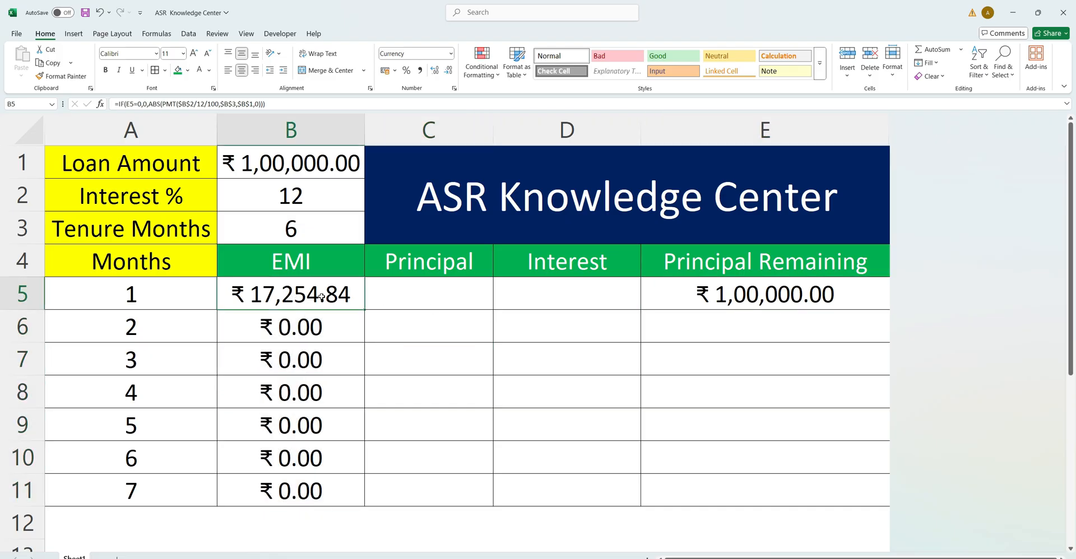
Switch to Important Notes.txt in Notepad and review the formula written for Interest.
left_click(562, 293)
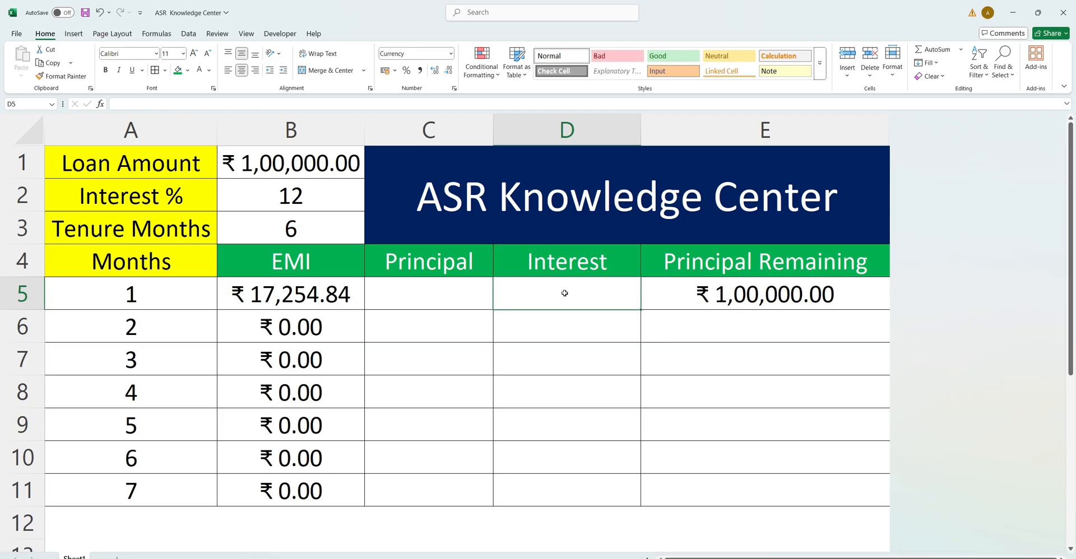
key("alt+Tab")
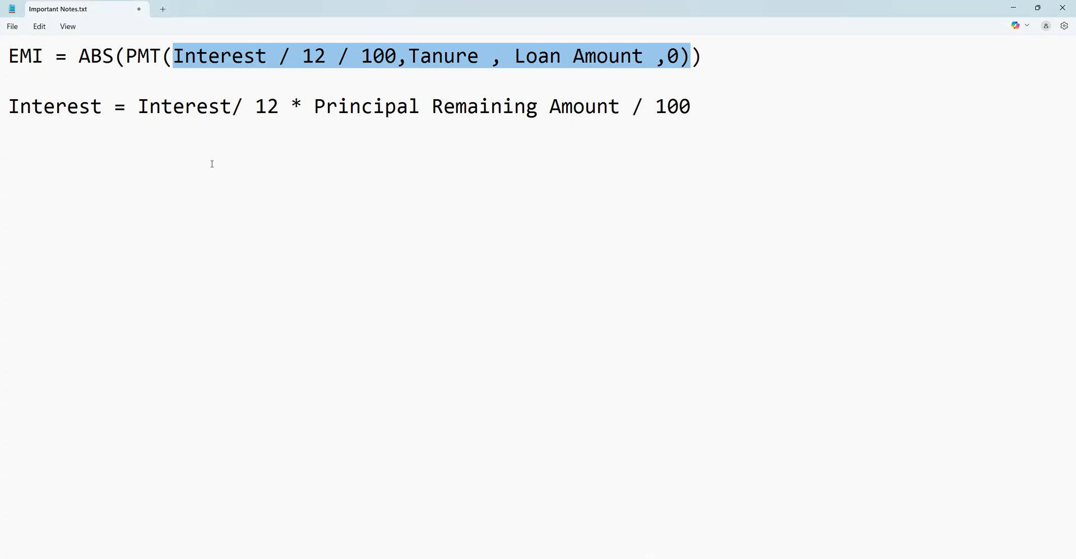
left_click(183, 106)
left_click_drag(137, 106, 265, 108)
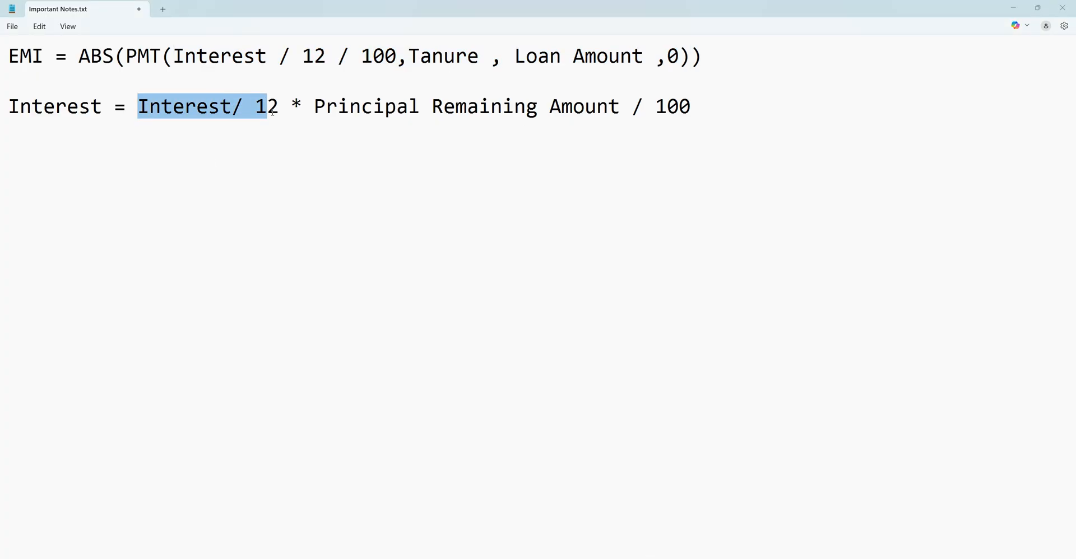
Switch back to the Excel workbook and enter the month 1 interest formula =B2/12*E5 in cell D5.
key("alt+Tab")
double_click(576, 289)
type("=")
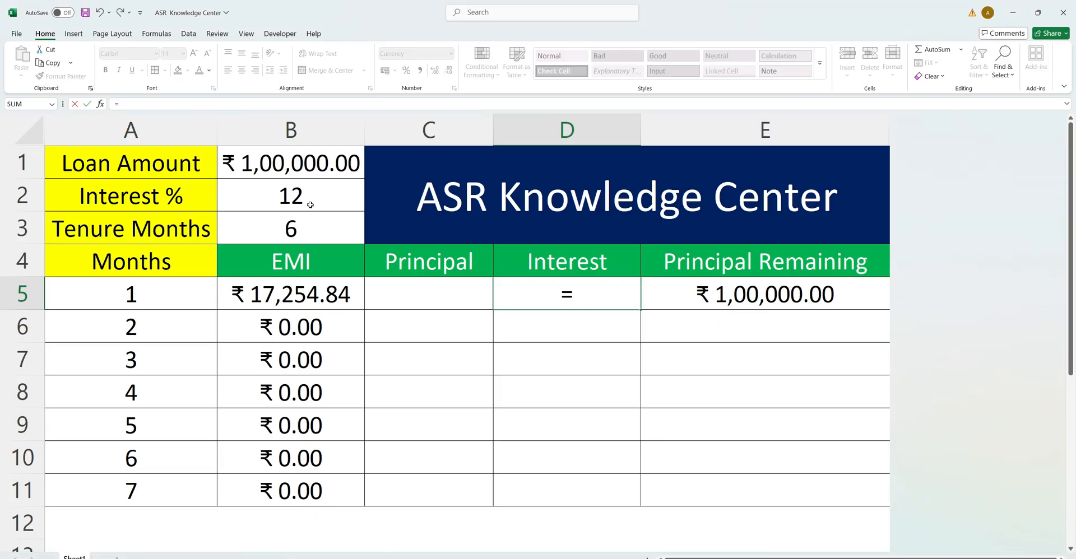
left_click(305, 196)
type("/")
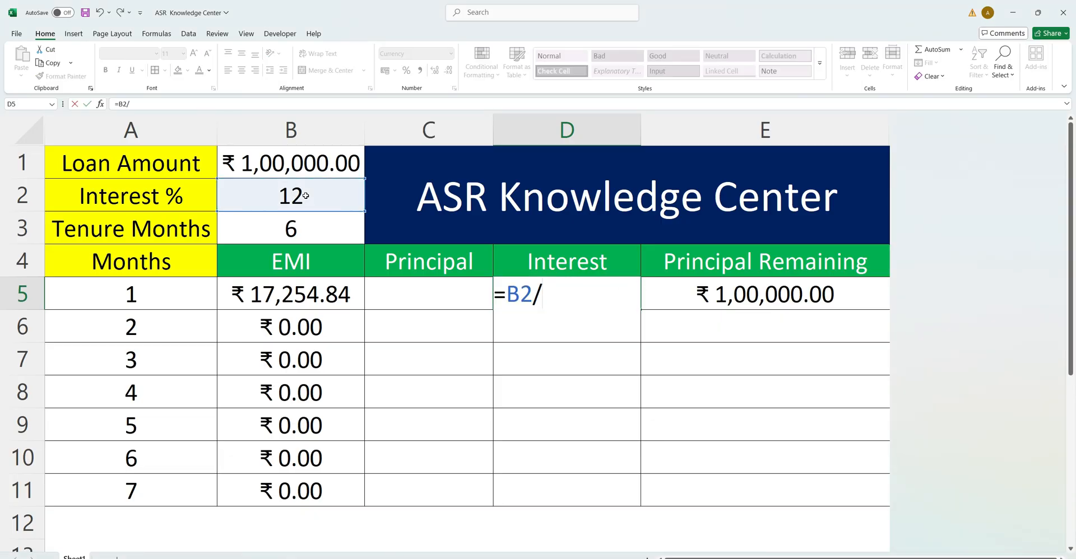
type("12")
key("ctrl+Return")
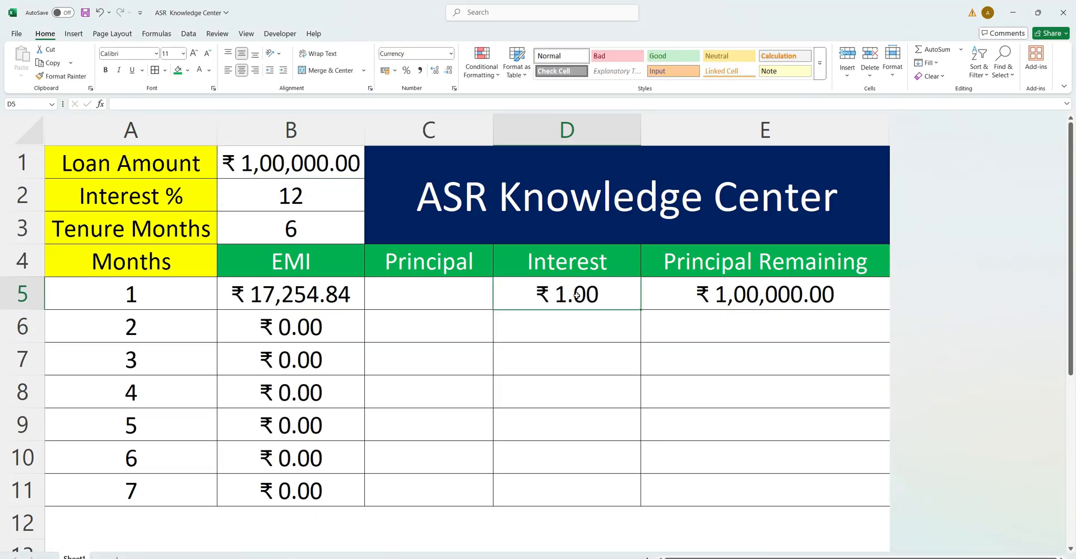
left_click(161, 103)
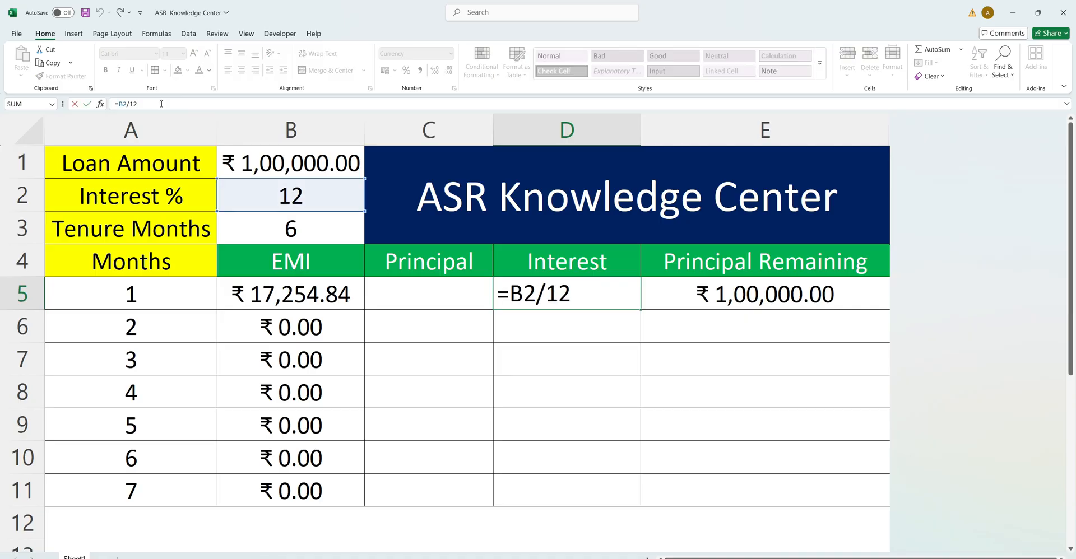
type("*")
left_click(749, 295)
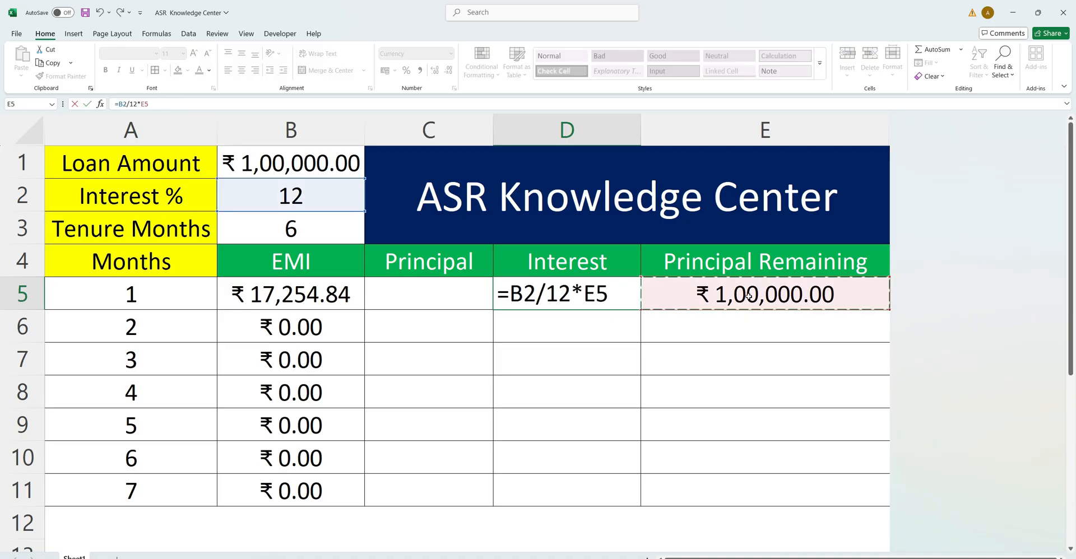
key("Return")
Check the interest formula in the notes and extend D5 to =B2/12*E5/100.
key("alt+Tab")
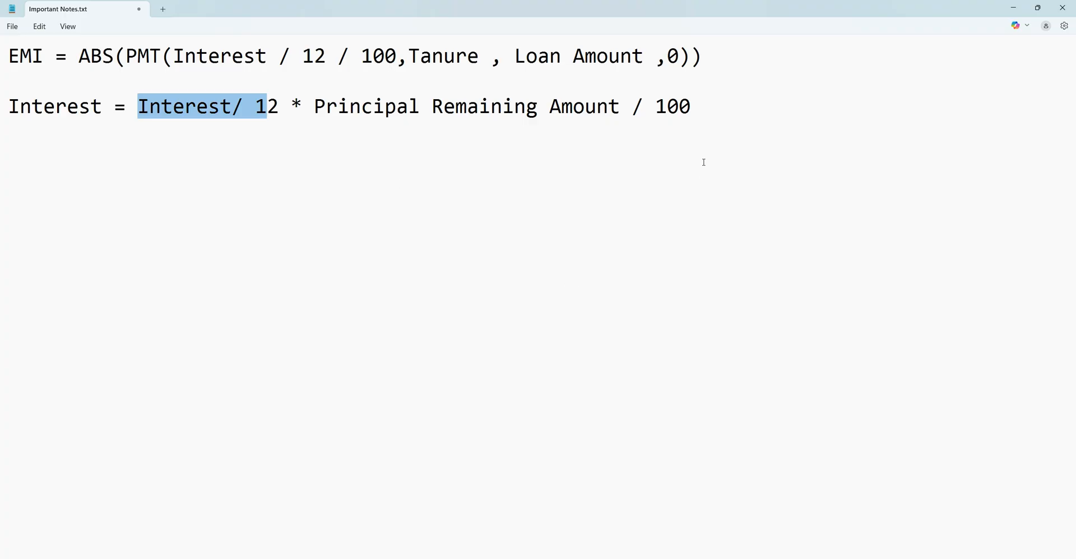
key("alt+Tab")
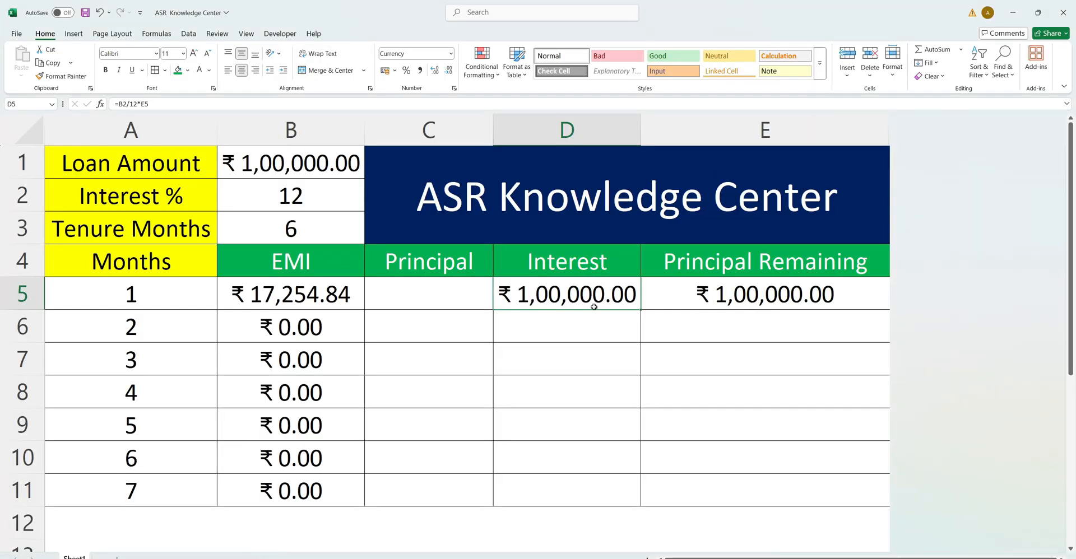
left_click(190, 105)
type("/1")
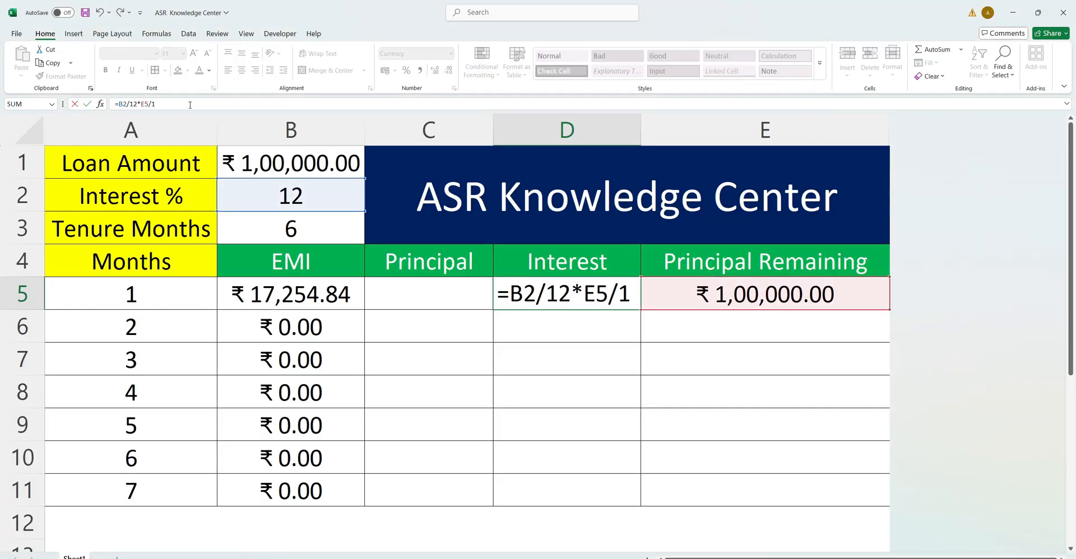
type("00")
key("Return")
left_click(564, 290)
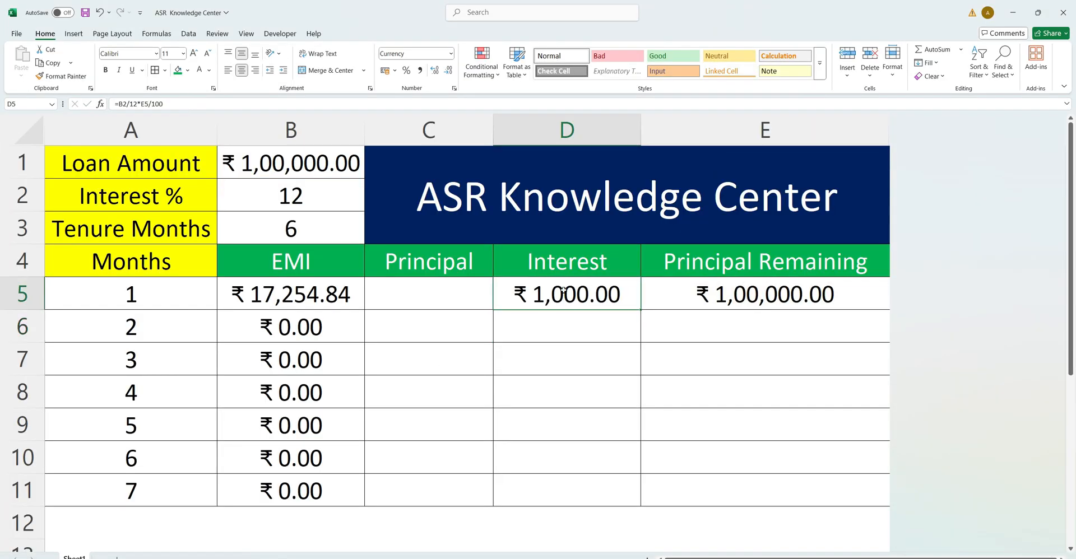
Make the interest rate reference in D5 absolute so the formula reads =$B$2/12*E5/100.
left_click(122, 103)
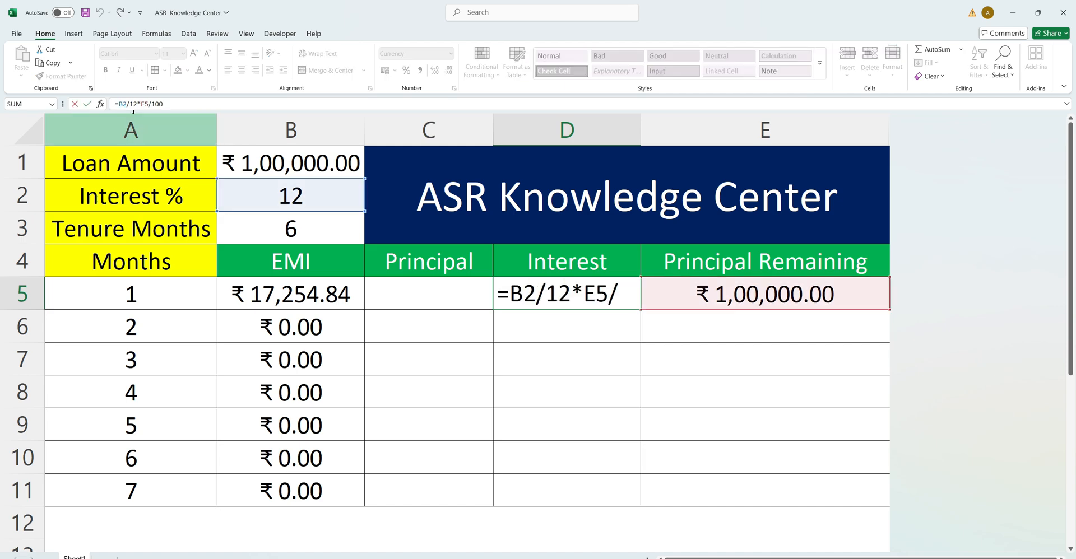
type("$")
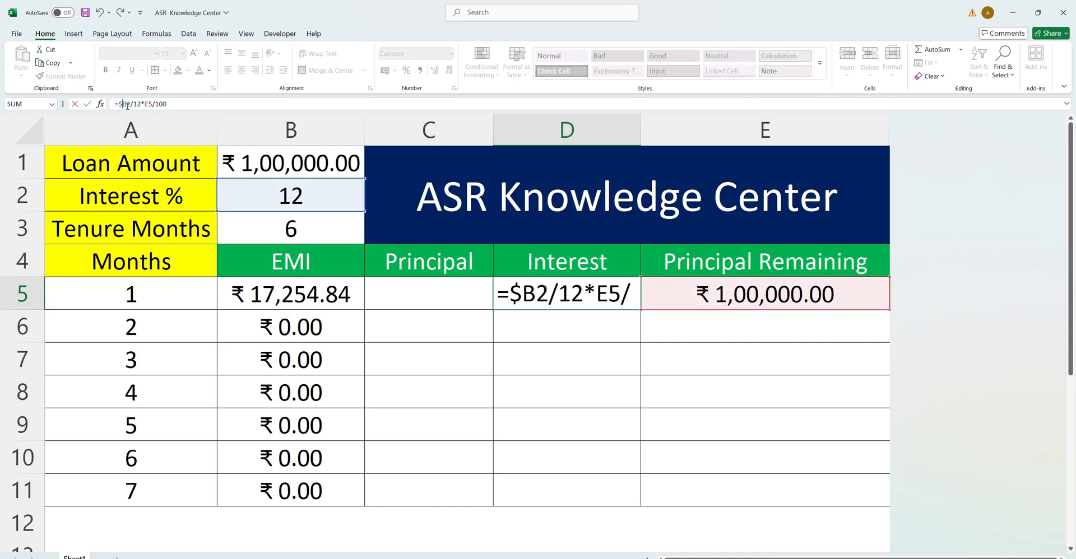
left_click(126, 107)
type("$")
key("Return")
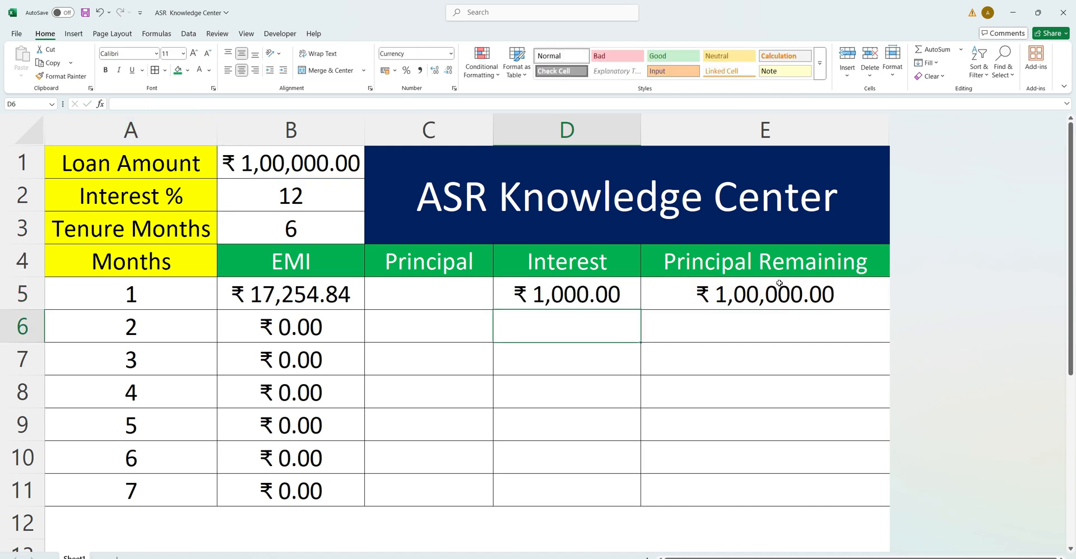
Fill the interest formula from D5 down through D11 for all seven months.
key("Up")
left_click(187, 106)
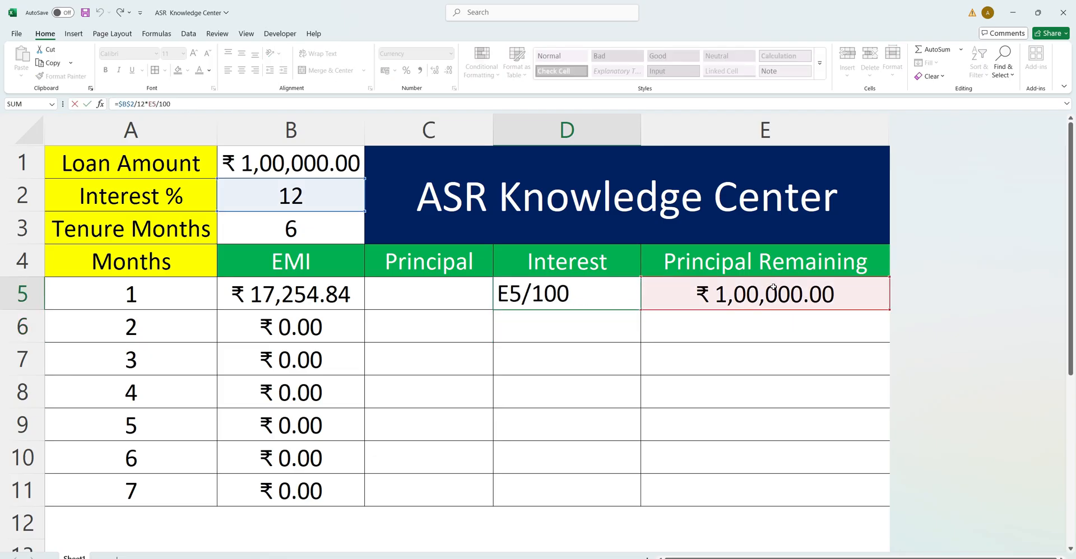
key("ctrl+Return")
left_click_drag(640, 309, 597, 488)
Enter the month 1 principal formula =B5-D5 in cell C5, subtracting the interest from the EMI.
left_click(774, 295)
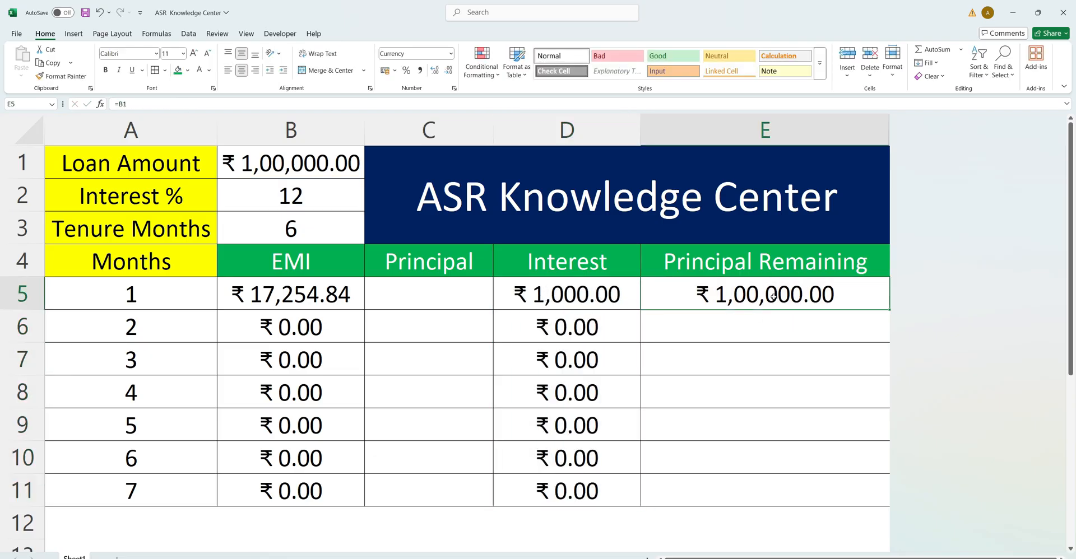
left_click(325, 301)
left_click(551, 295)
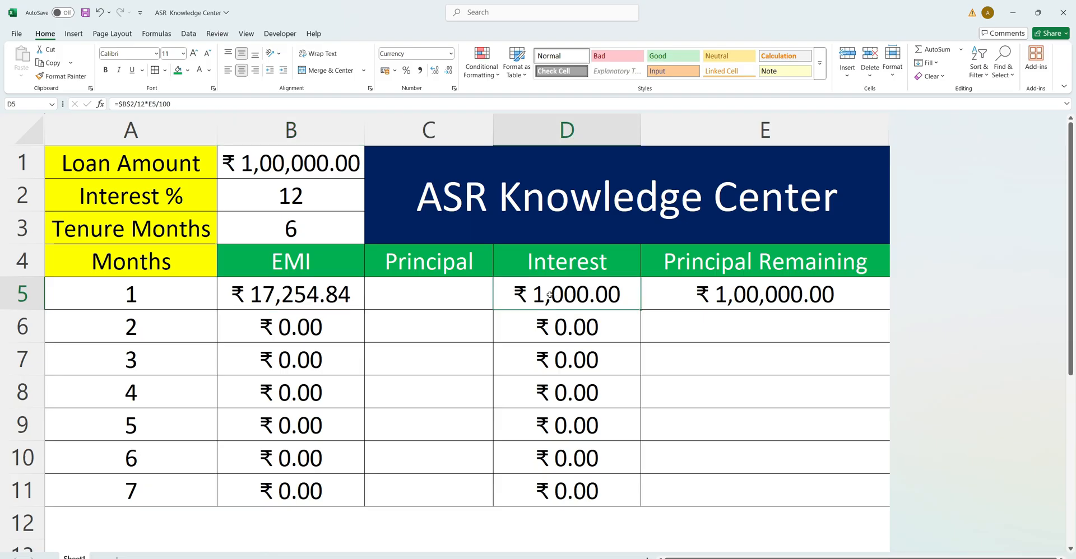
left_click(424, 294)
type("=")
left_click(336, 294)
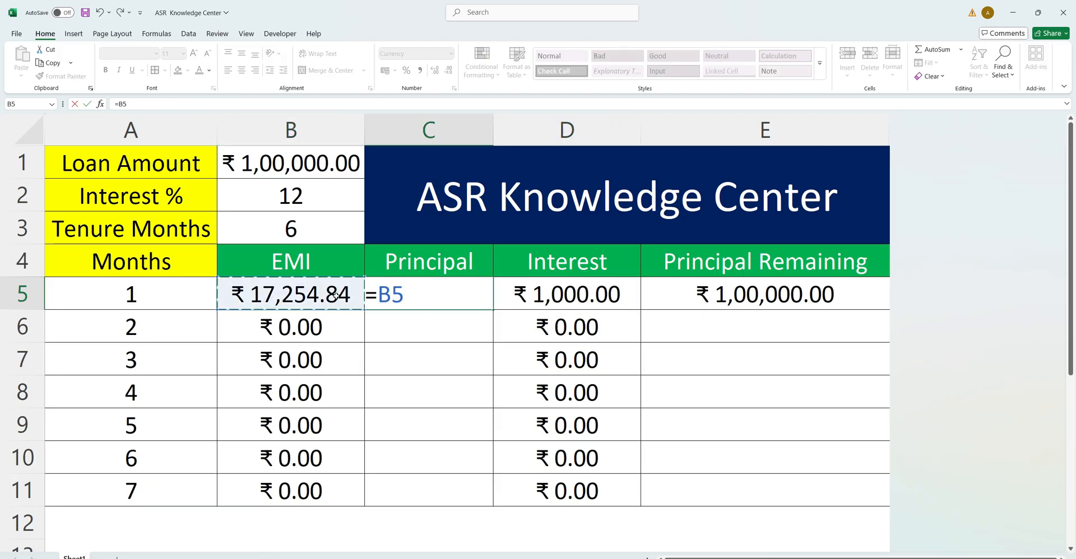
type("-")
left_click(543, 304)
key("Return")
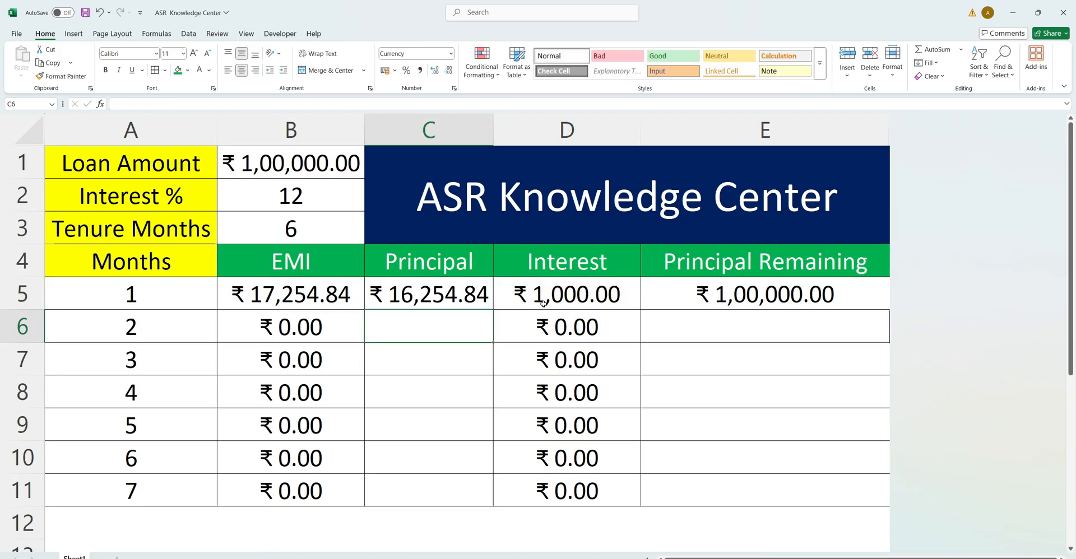
Enter the month 2 remaining principal formula =E5-C5 in cell E6, subtracting the principal paid in month 1.
left_click(468, 299)
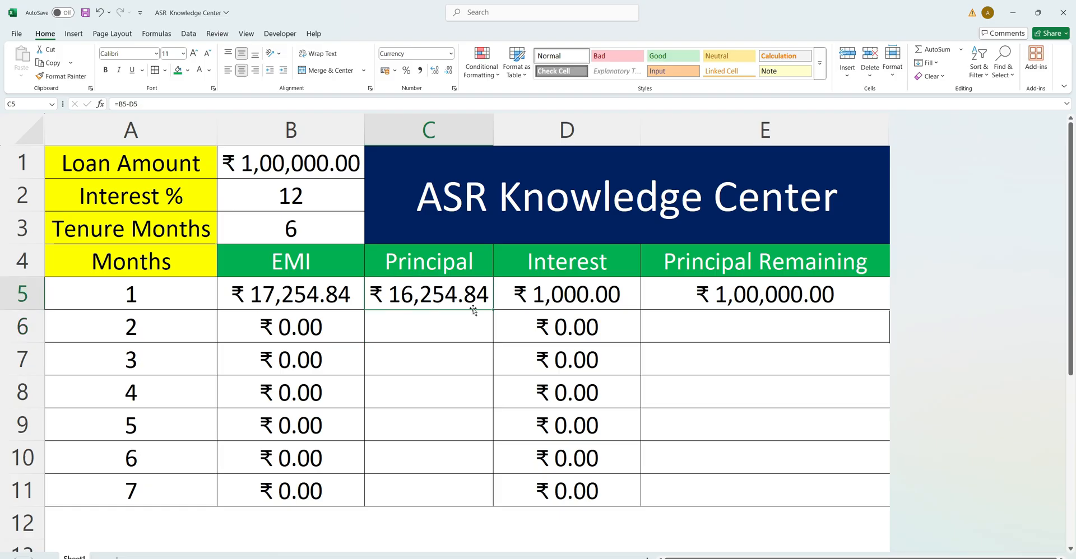
left_click(712, 325)
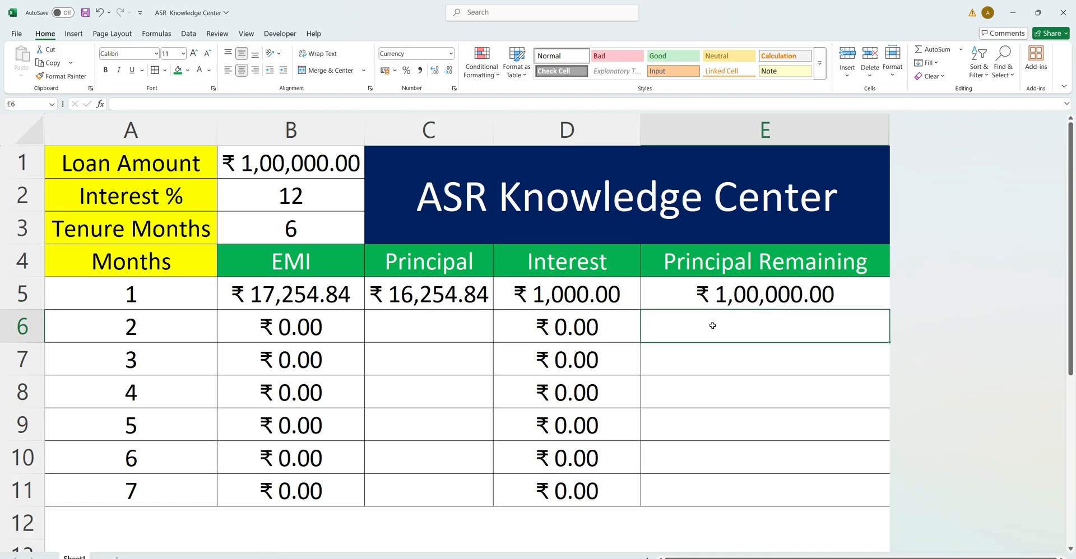
type("=")
left_click(736, 282)
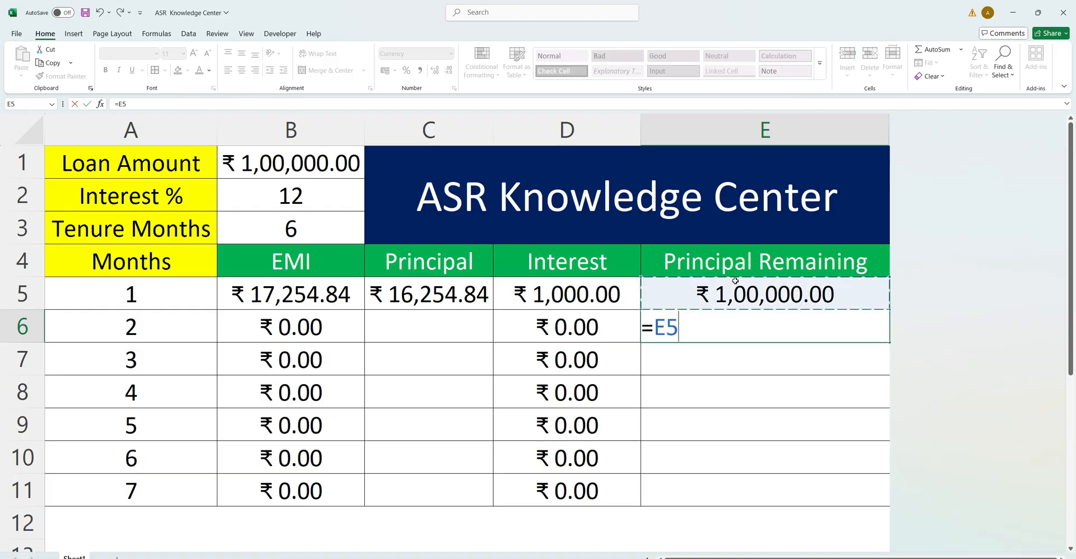
type("-")
left_click(455, 300)
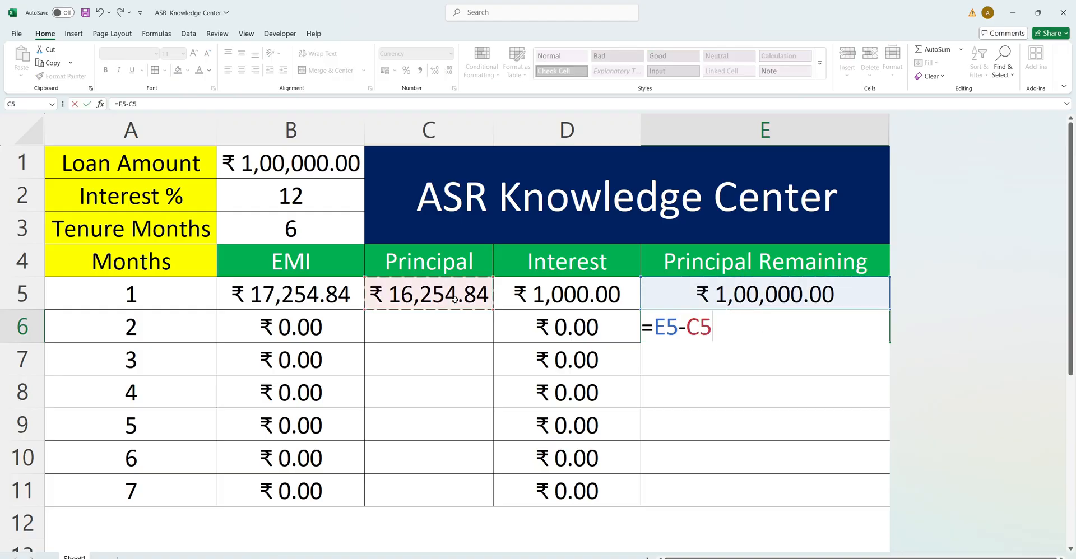
key("Return")
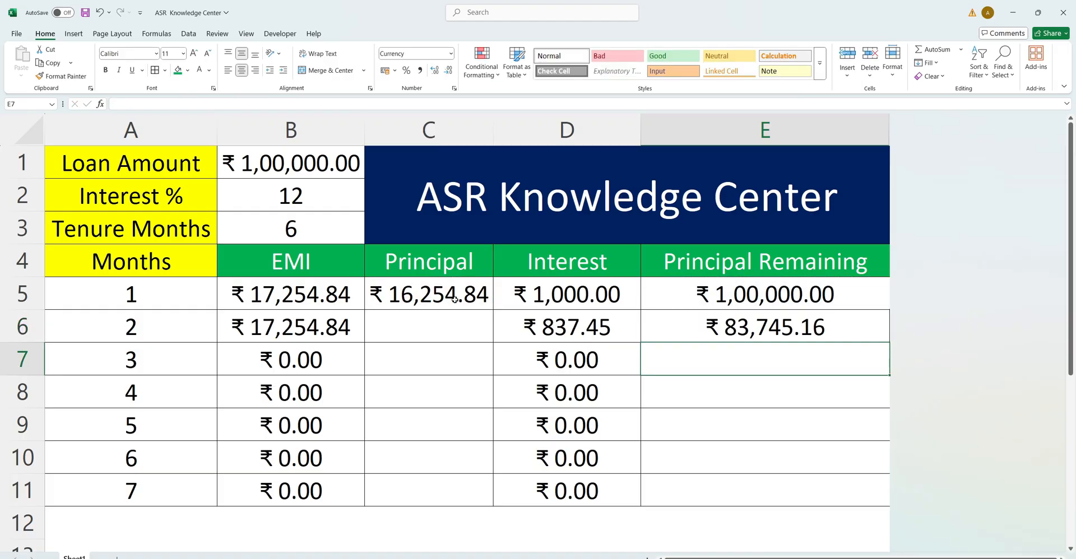
Fill the remaining principal formula from E6 down through E11.
left_click_drag(734, 326, 737, 487)
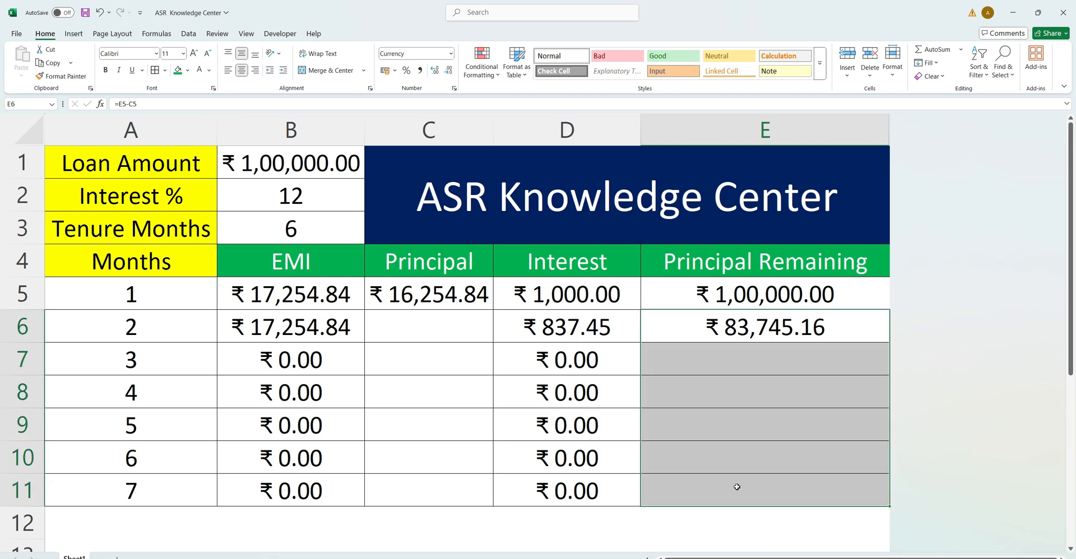
key("ctrl+d")
left_click(726, 363)
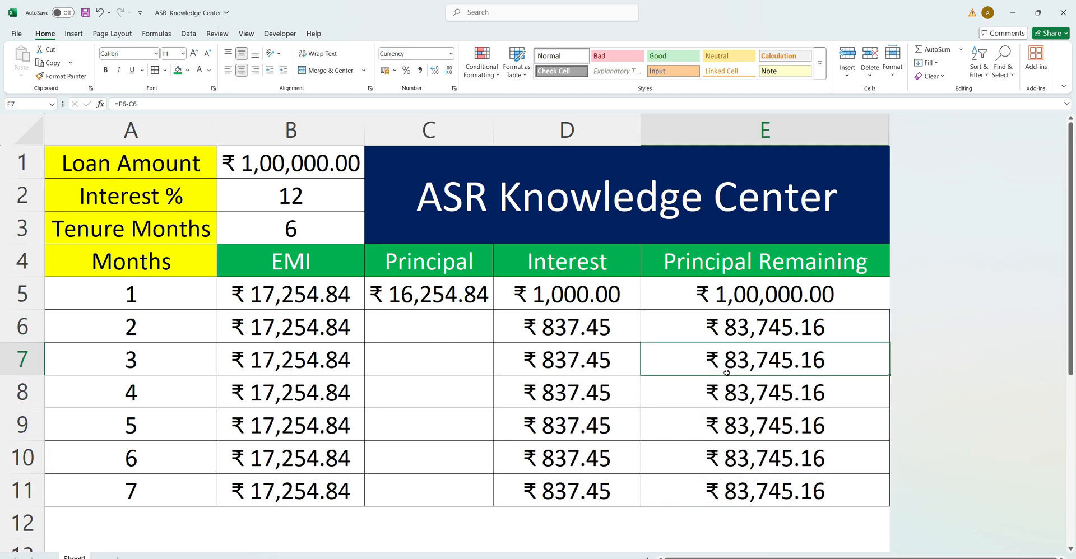
Fill the principal formula from C5 down through C11 for all seven months.
left_click(472, 328)
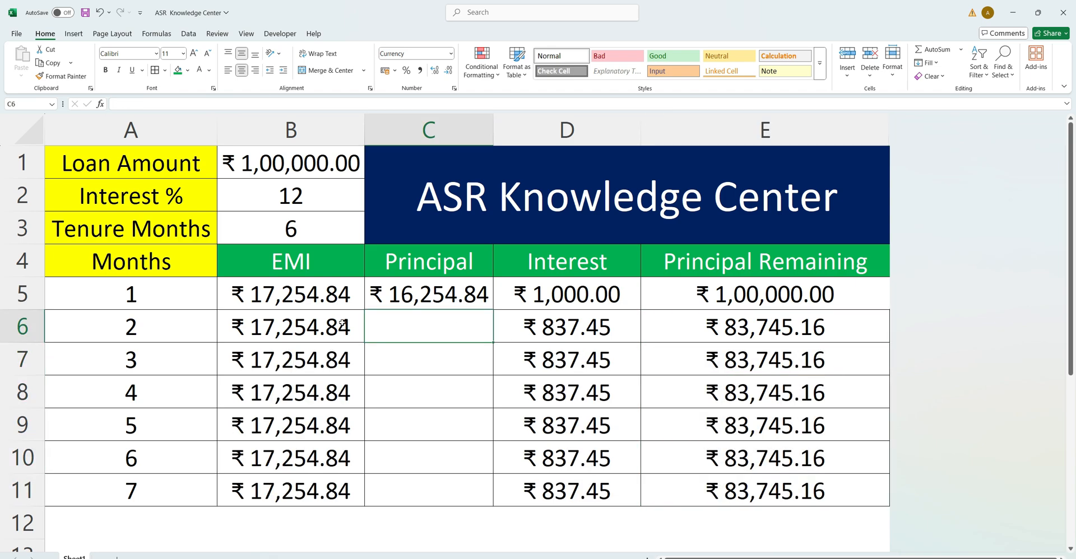
left_click_drag(840, 330, 840, 489)
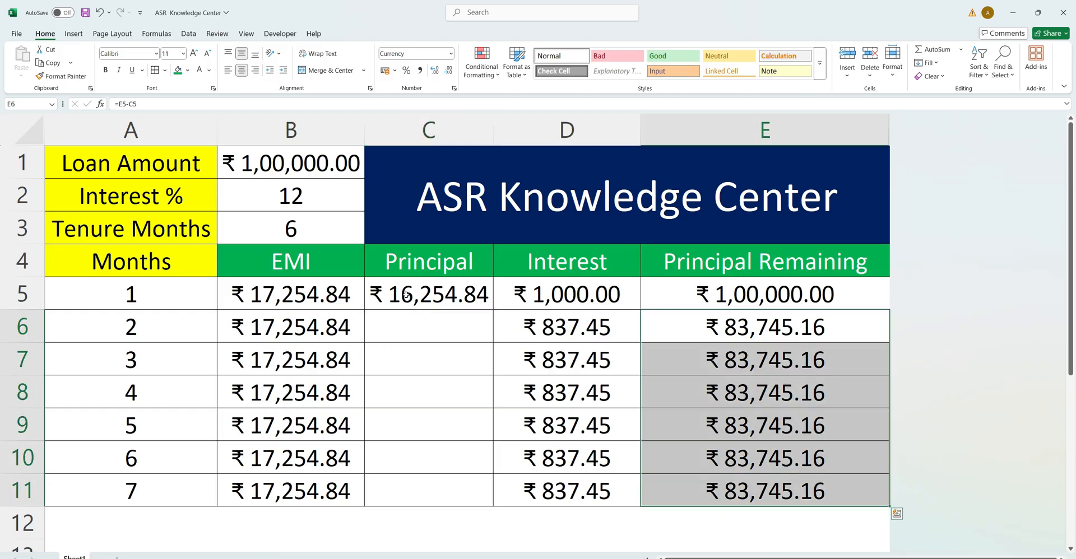
left_click_drag(407, 295, 408, 485)
key("ctrl+d")
left_click(435, 399)
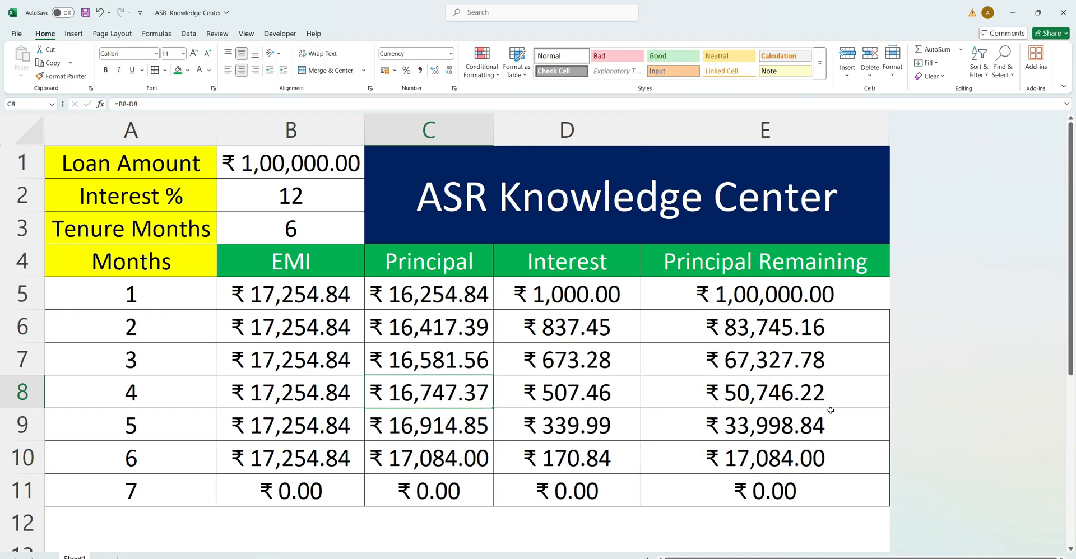
Add an Equal To conditional formatting rule on B5:E11 that shows cells equal to 0 in Green Fill with Dark Green Text.
left_click_drag(246, 295, 729, 489)
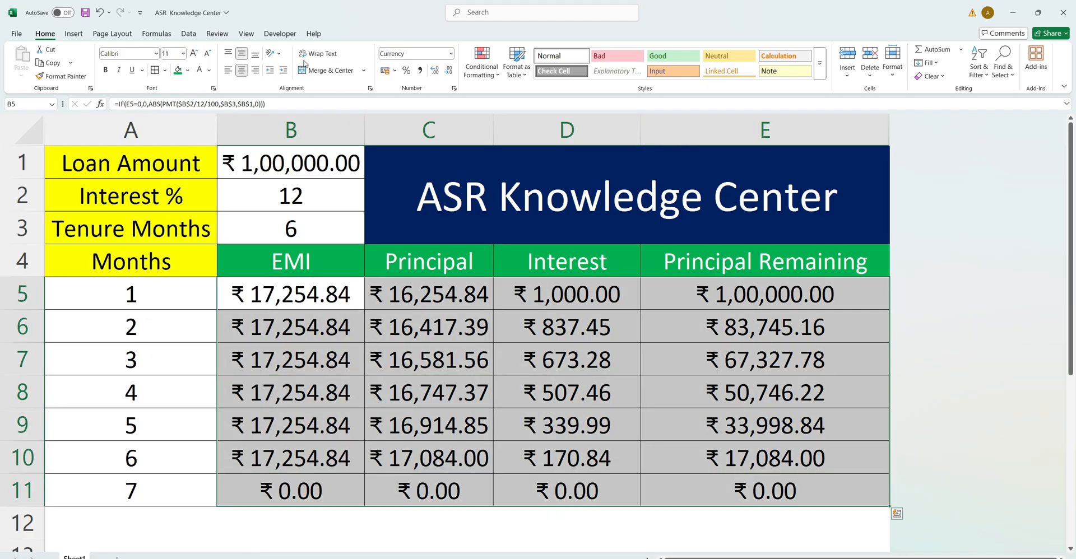
left_click(481, 65)
mouse_move(516, 96)
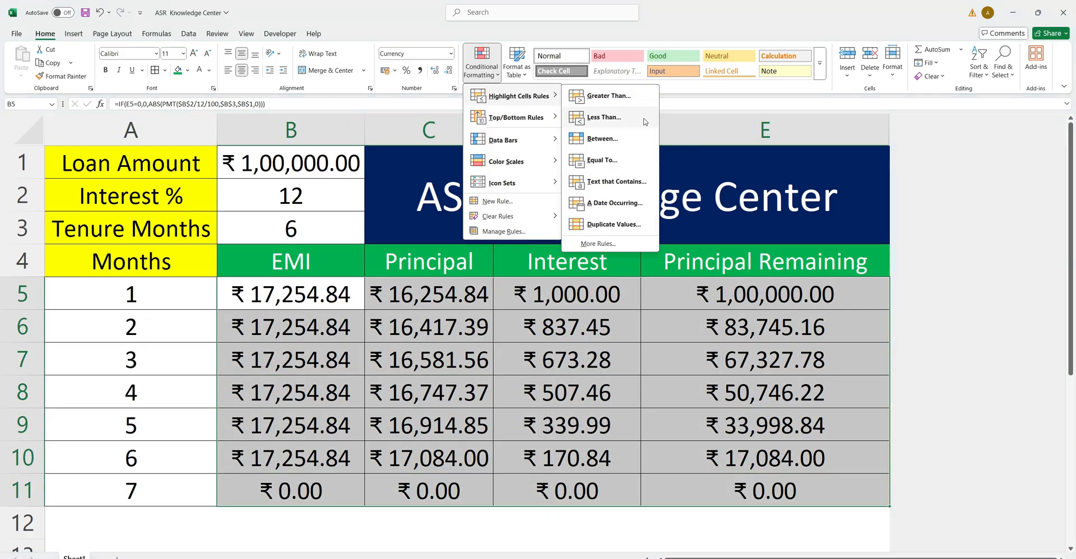
left_click(605, 161)
type("0")
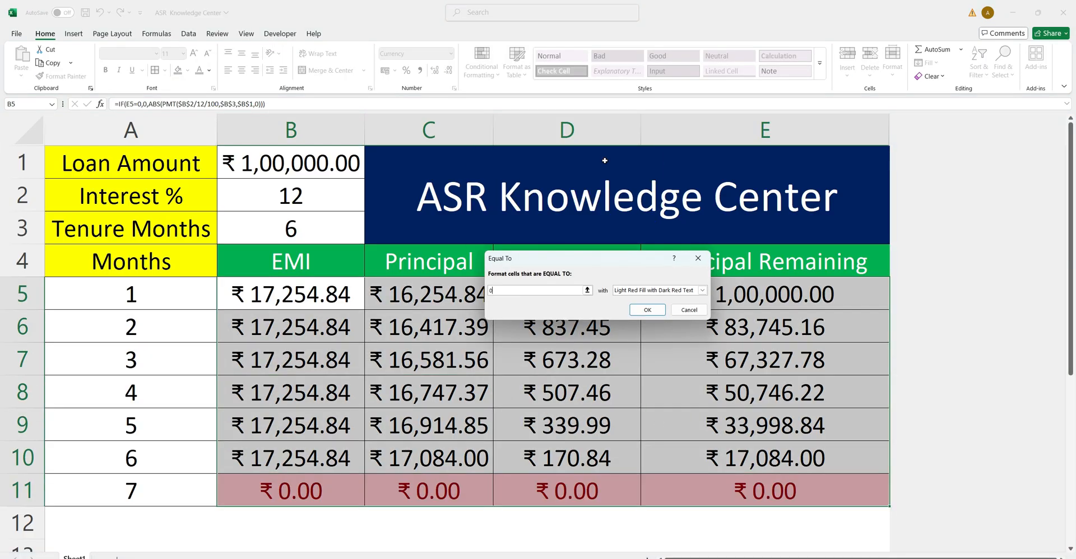
left_click(703, 290)
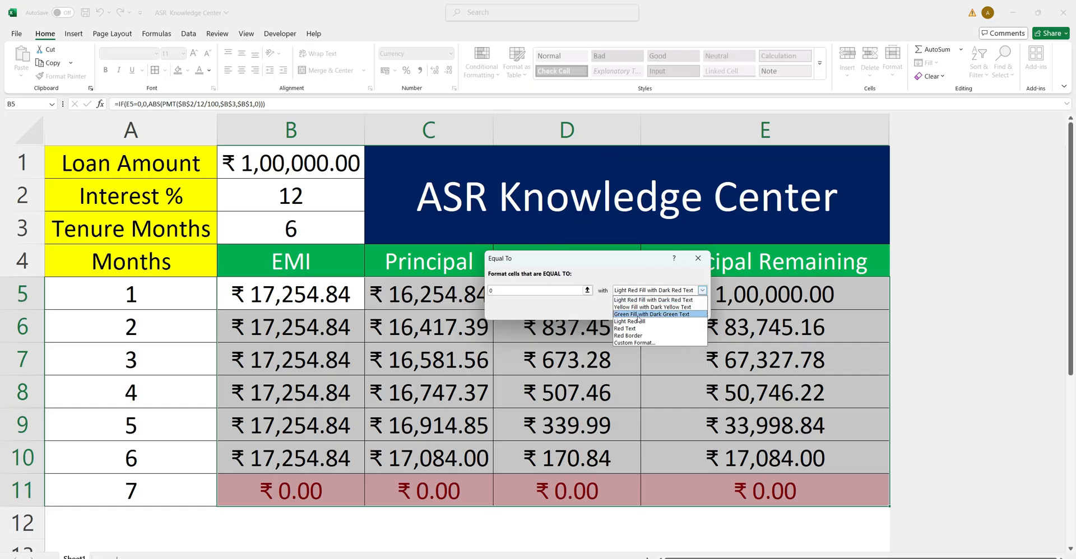
left_click(639, 315)
left_click(653, 307)
left_click(611, 361)
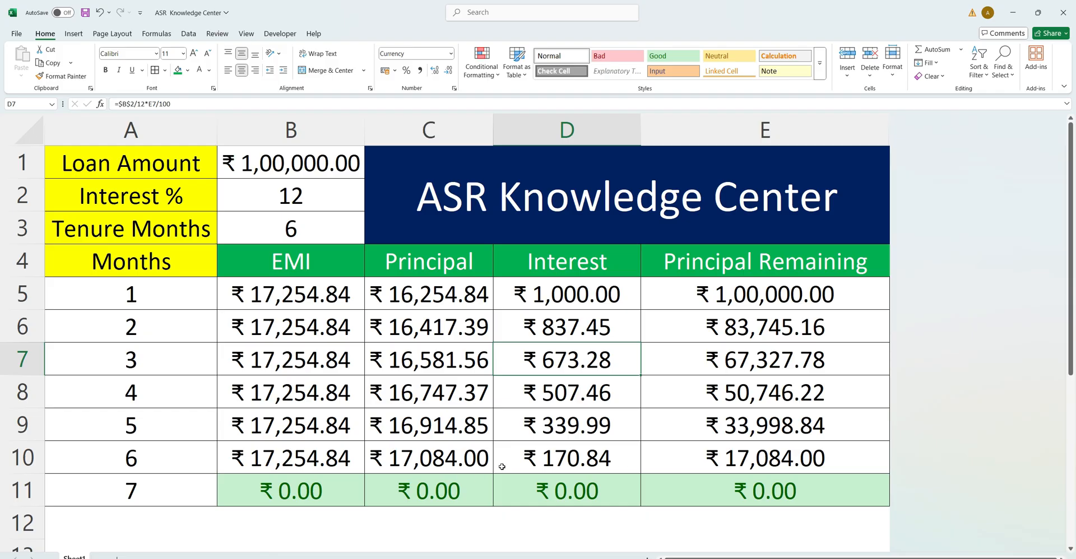
Compare the month 6 remaining principal in E10 with that month's principal in C10 and interest in D10.
left_click(751, 463)
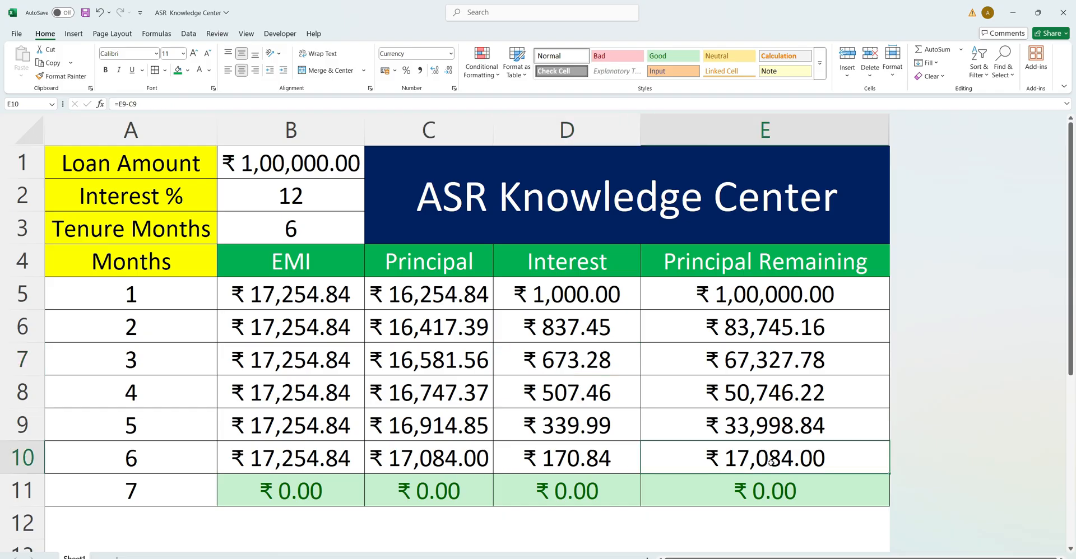
left_click(440, 466)
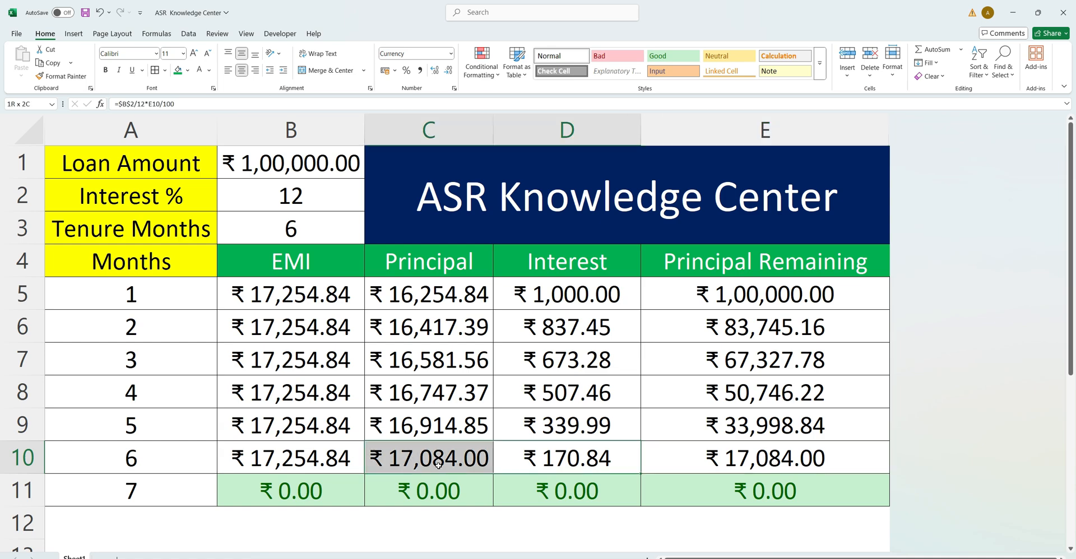
left_click(717, 453)
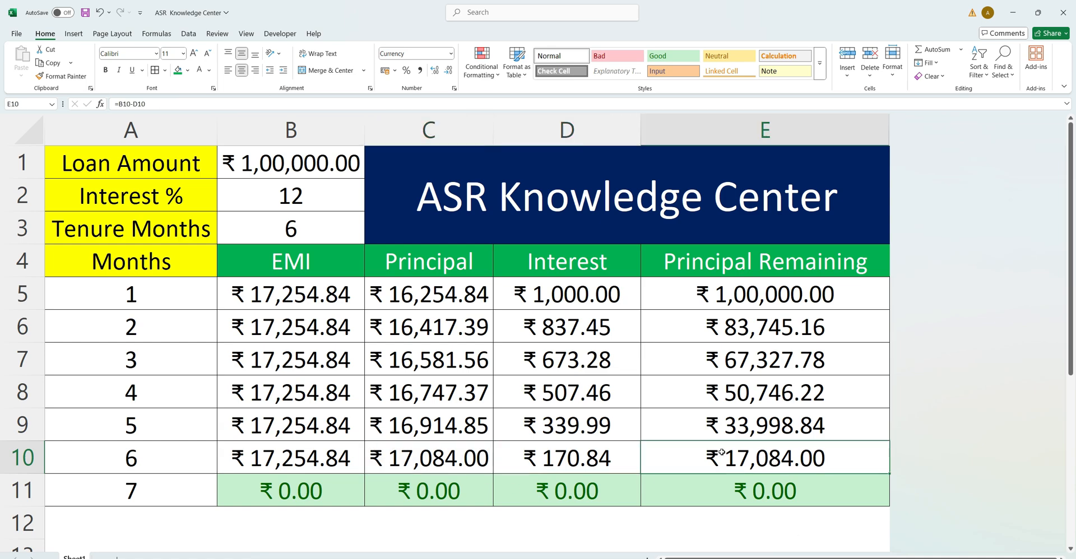
left_click(412, 458)
left_click(580, 453)
left_click(426, 459)
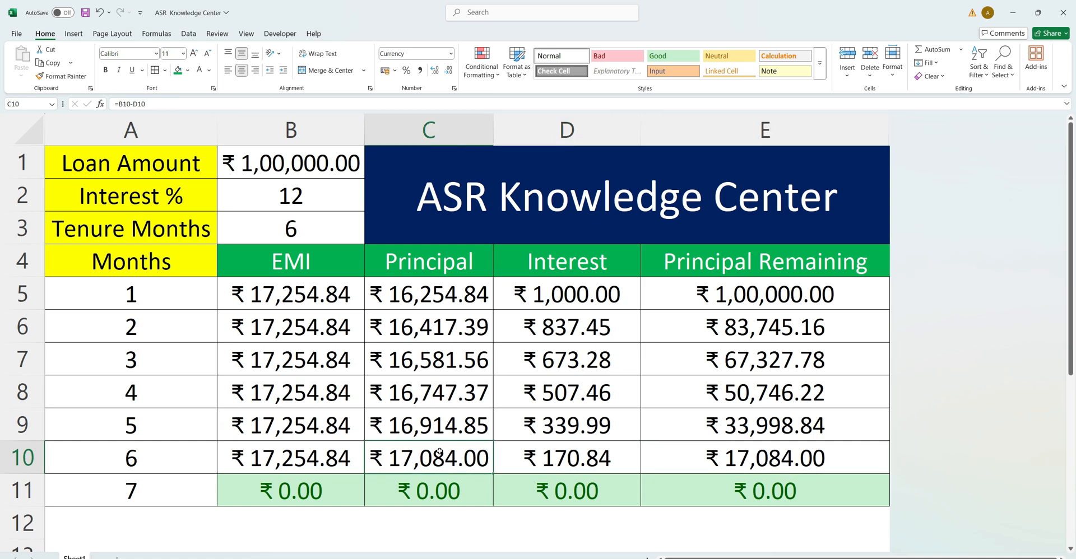
left_click(700, 444)
Test the schedule by setting the tenure in B3 to 3 months and after that to 4 months.
left_click(308, 238)
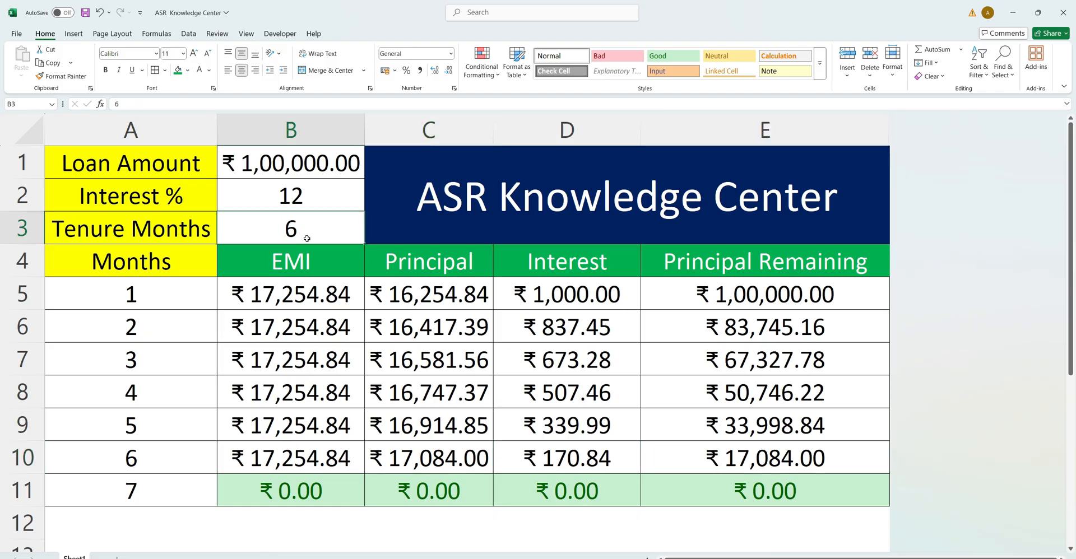
type("3")
key("Return")
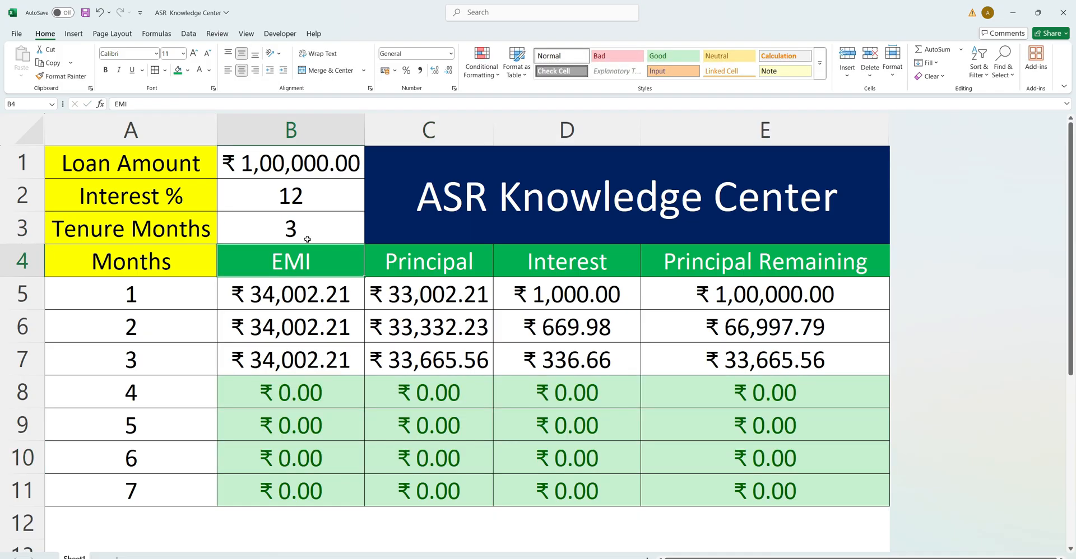
double_click(307, 239)
key("BackSpace")
type("4")
key("Return")
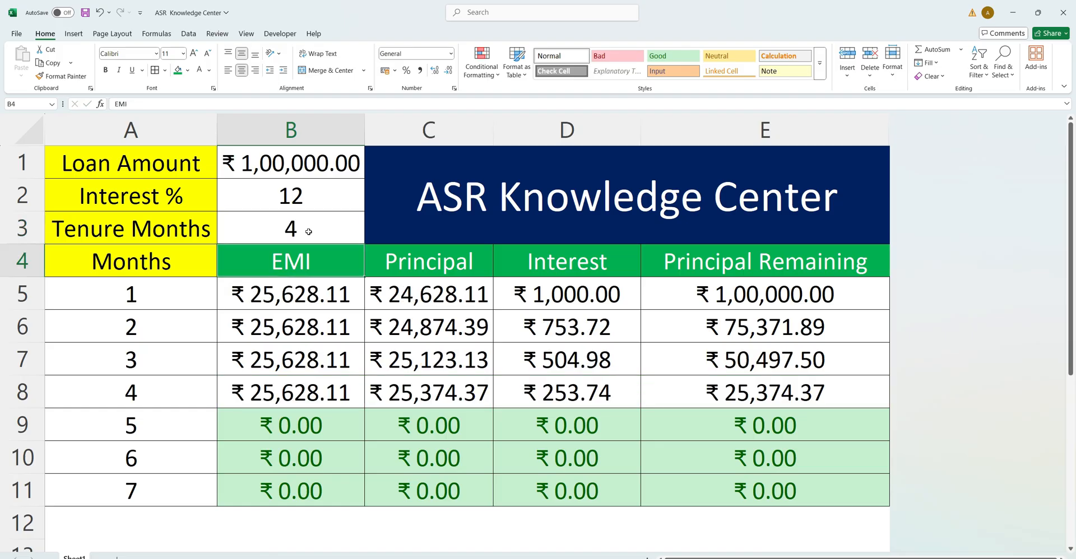
Set the tenure in B3 to 6 months, and recheck the schedule with a tenure of 3 months.
left_click(308, 232)
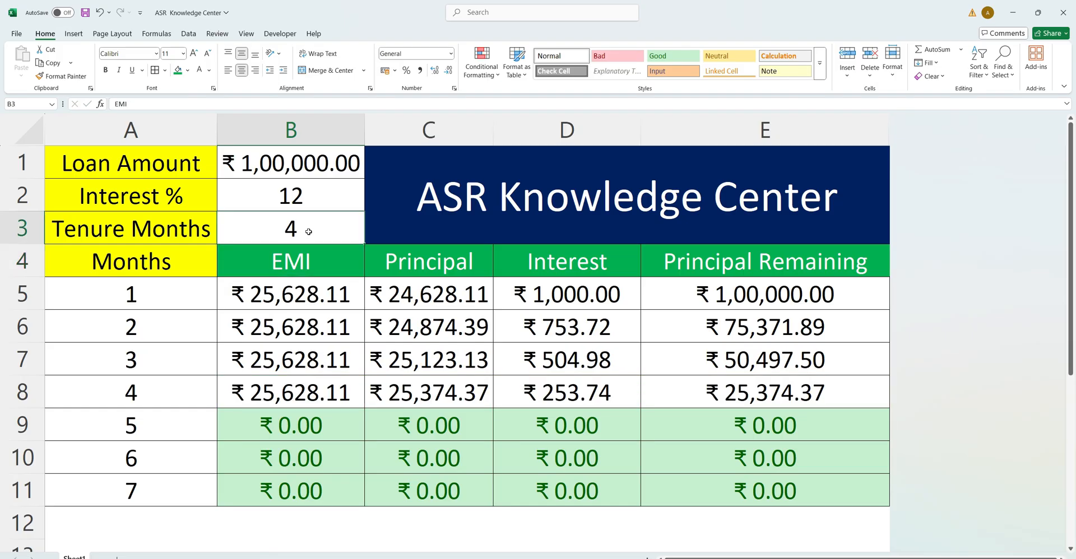
type("6")
key("Return")
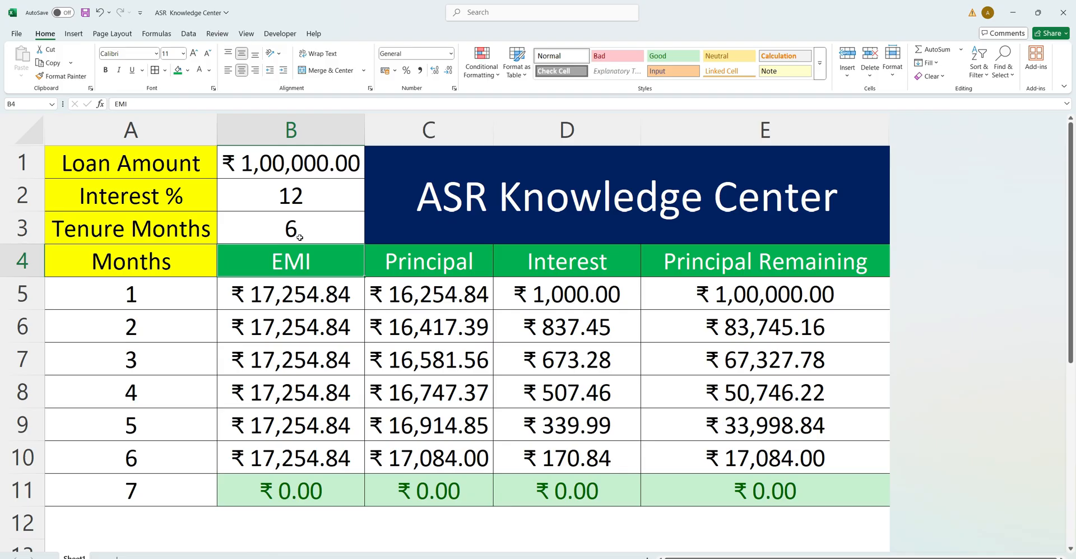
left_click(297, 232)
type("3")
key("Return")
Set the tenure in B3 to 1 month and autofit the Principal column's width to its contents.
left_click(295, 230)
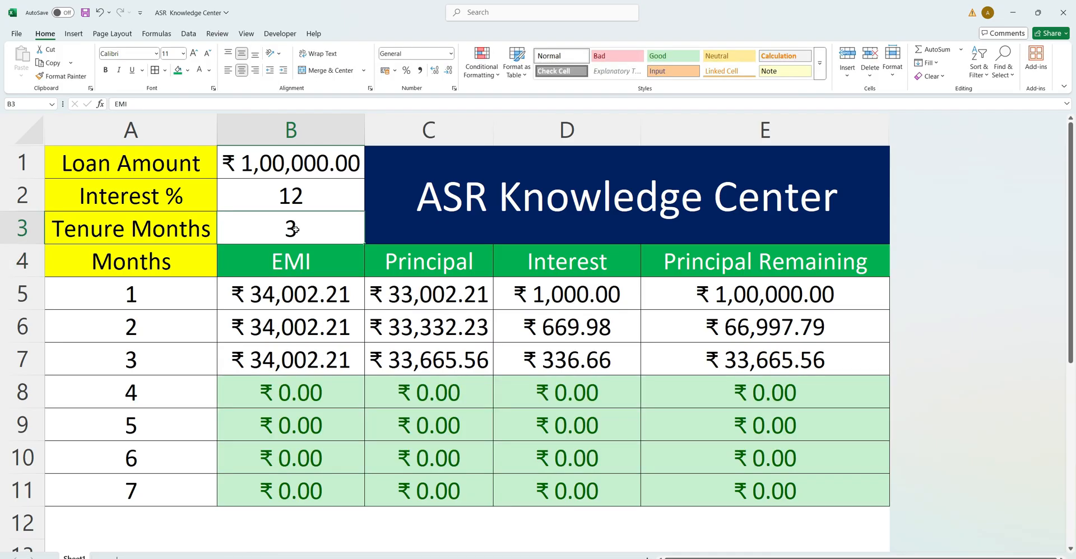
type("1")
key("Return")
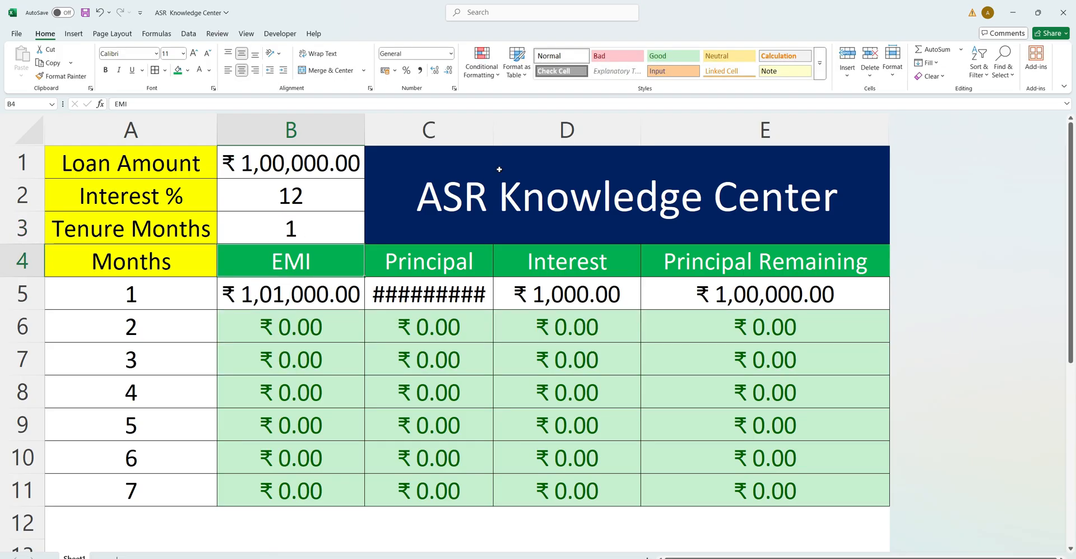
double_click(493, 140)
Set the tenure in B3 to 4 months.
left_click(298, 225)
type("1")
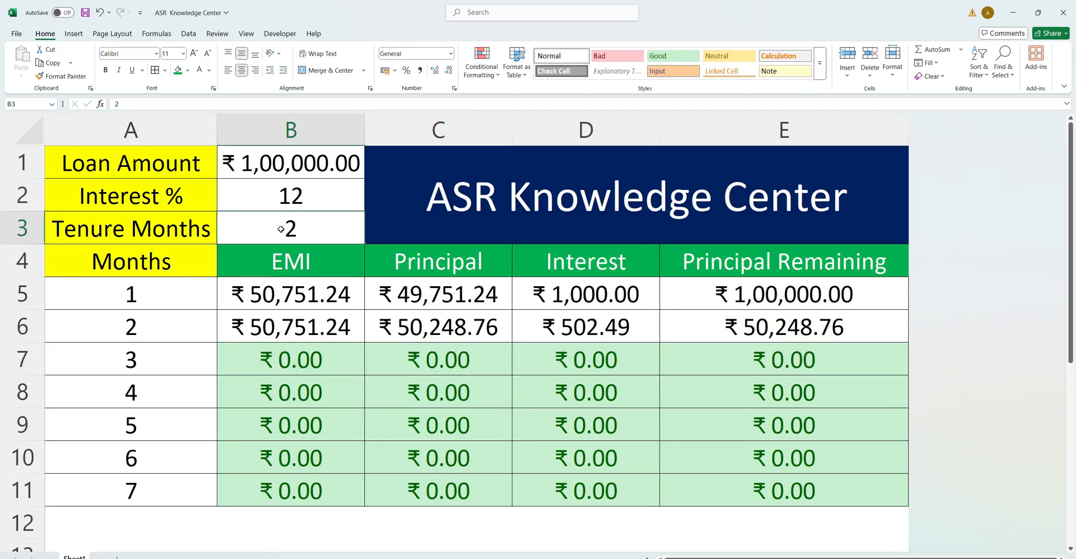
type("4")
key("Return")
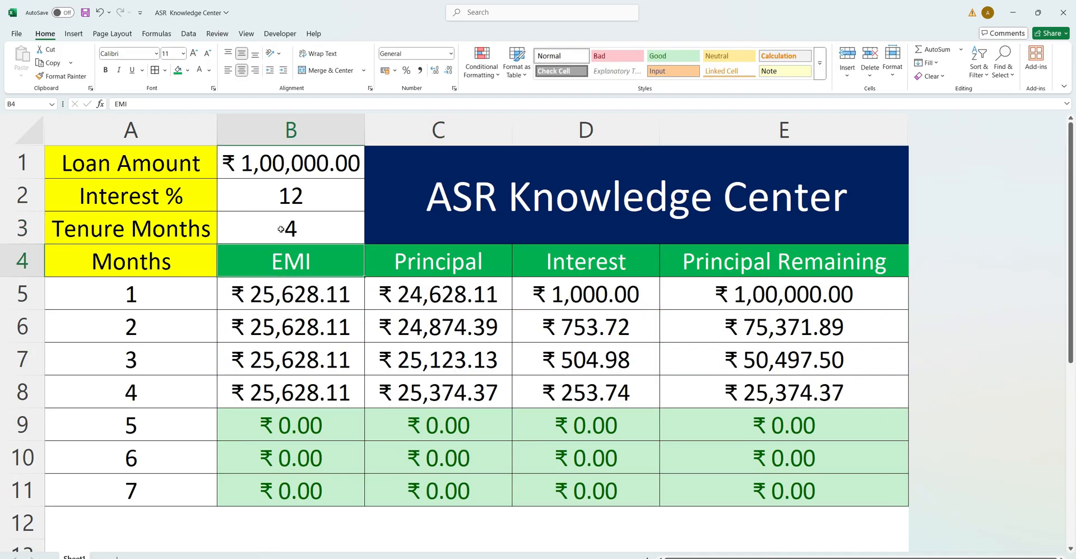